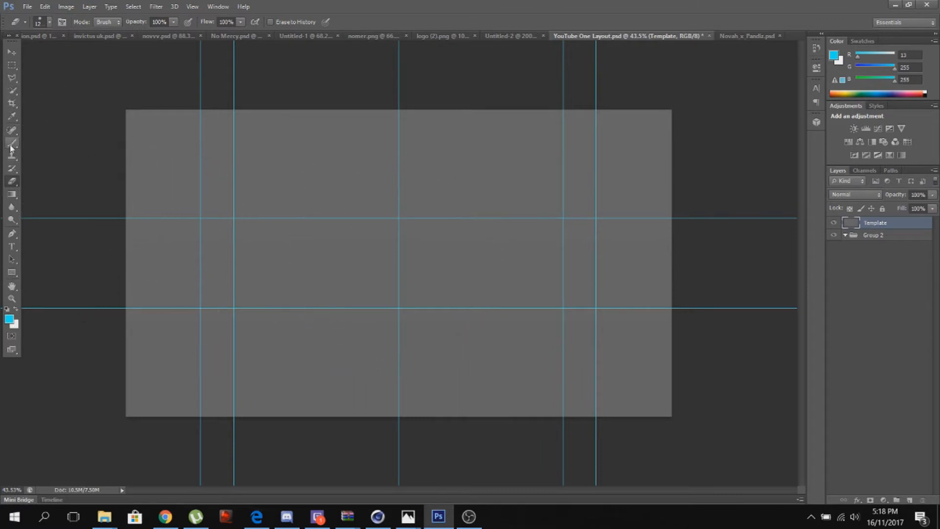
Step: Paint the band between the two horizontal guides solid black on the Template layer, deselect it, and add a new layer above
click(11, 66)
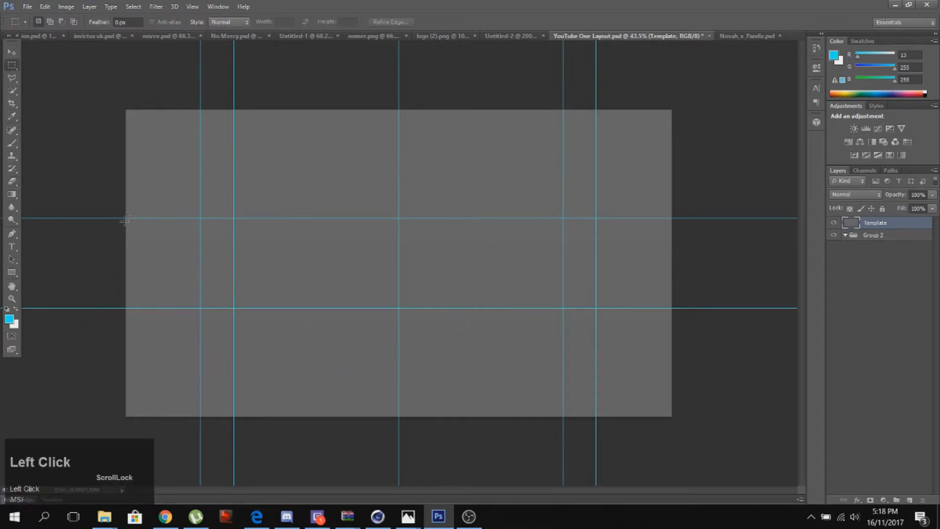
drag(124, 218, 722, 311)
click(12, 143)
drag(206, 237, 264, 250)
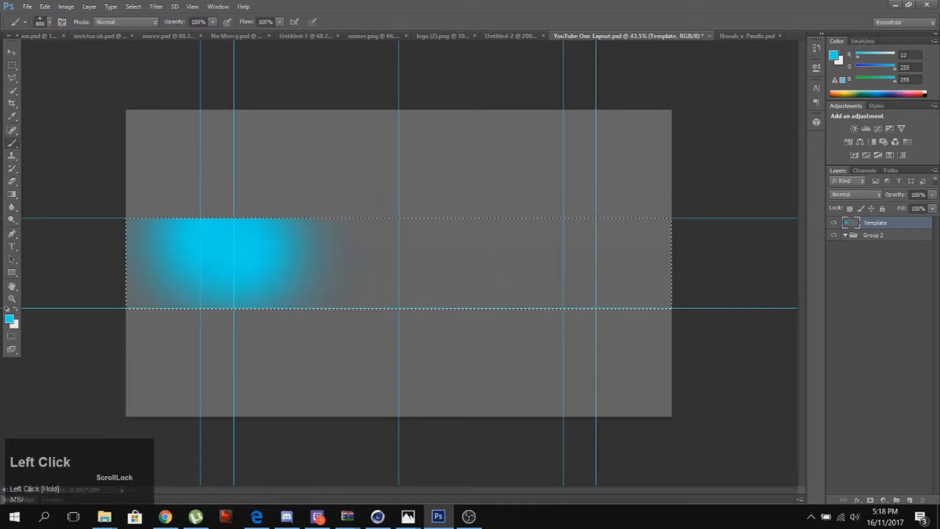
drag(887, 91, 885, 100)
mouse_move(712, 221)
mouse_down()
mouse_move(46, 235)
mouse_move(557, 334)
mouse_move(116, 314)
mouse_up()
click(11, 64)
click(221, 176)
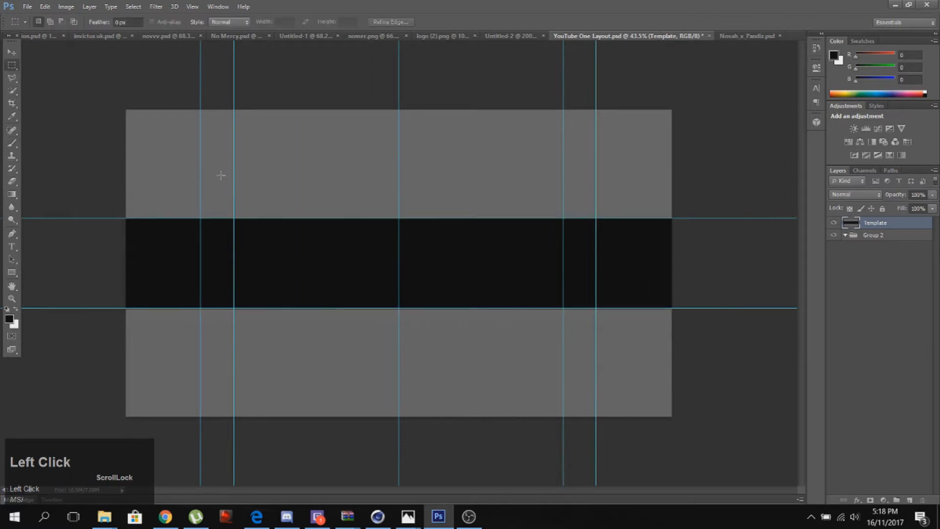
click(910, 498)
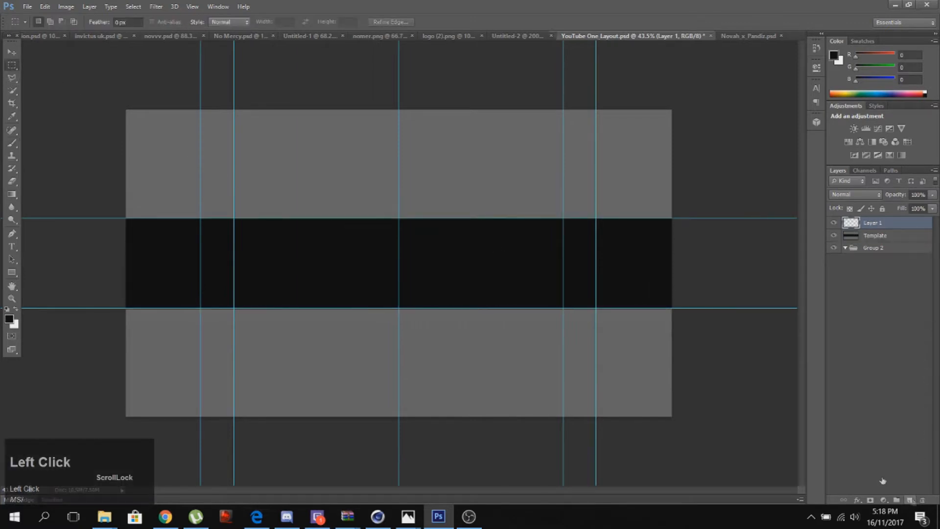
Step: Preview the Synthwave group's images in Novah_x_Pandiz.psd by showing and hiding their layers
click(744, 37)
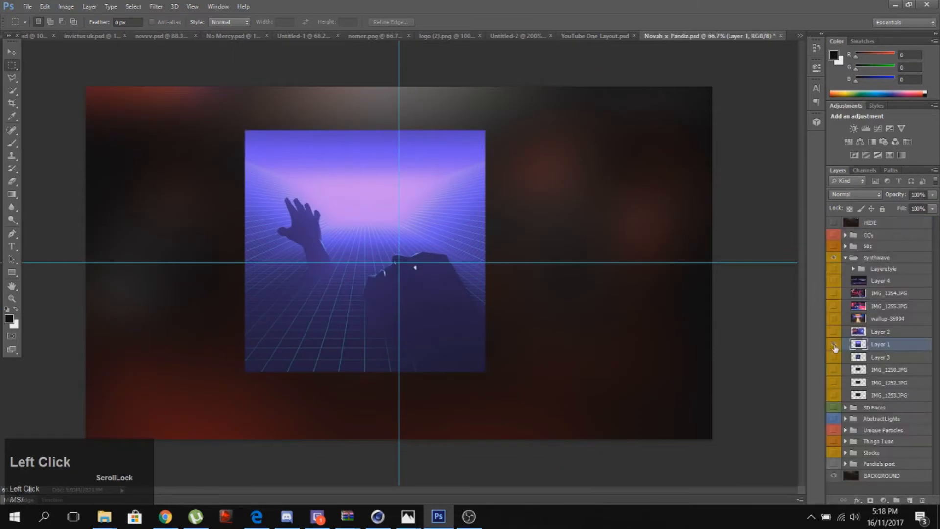
click(835, 345)
click(835, 321)
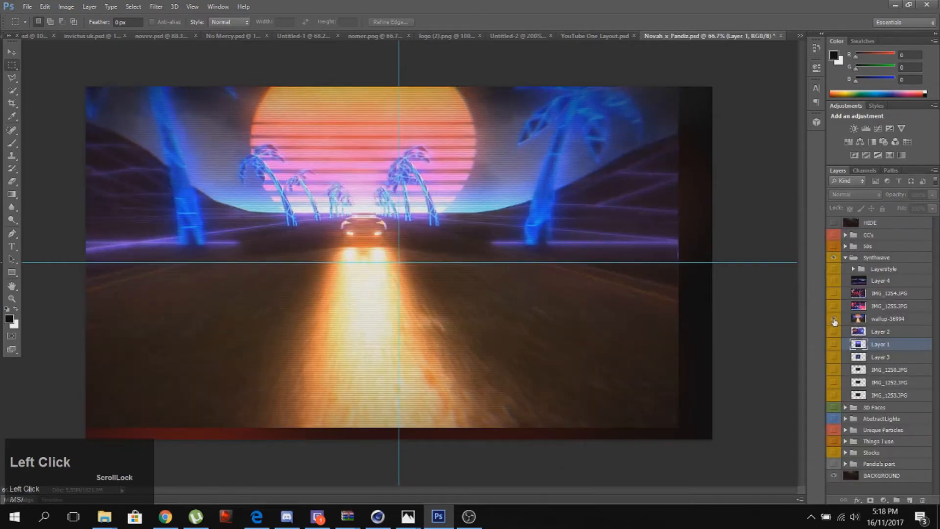
click(834, 320)
click(834, 308)
click(834, 308)
click(834, 308)
Step: Copy the IMG_1255.JPG turntable picture into YouTube One Layout.psd and center it over the banner
click(900, 306)
click(12, 52)
drag(242, 284, 461, 309)
drag(608, 279, 537, 287)
Step: Scale the turntable image to about 156% and position it so it covers the full width of the banner band
key(ctrl+t)
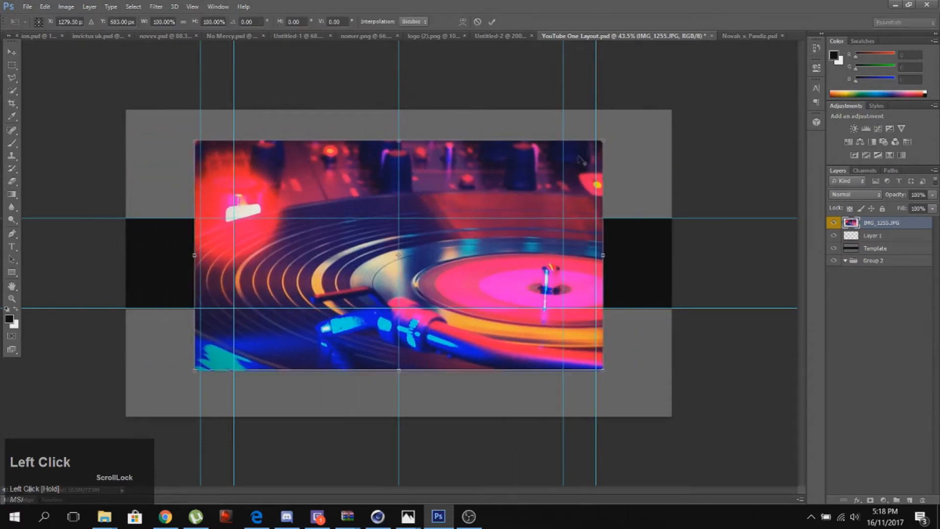
drag(602, 139, 720, 73)
drag(621, 206, 582, 182)
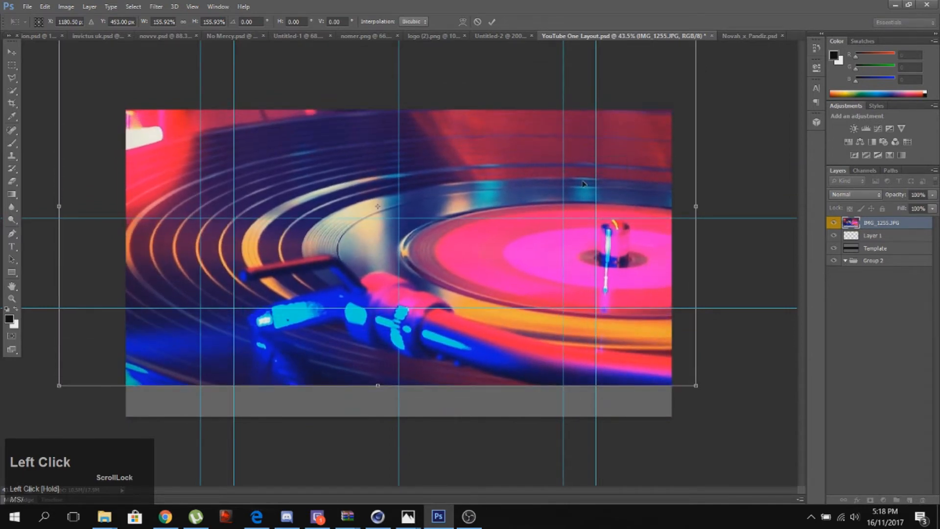
key(Return)
Step: Erase the turntable image everywhere outside the band between the horizontal guides using an inverted marquee selection, and deselect
click(12, 64)
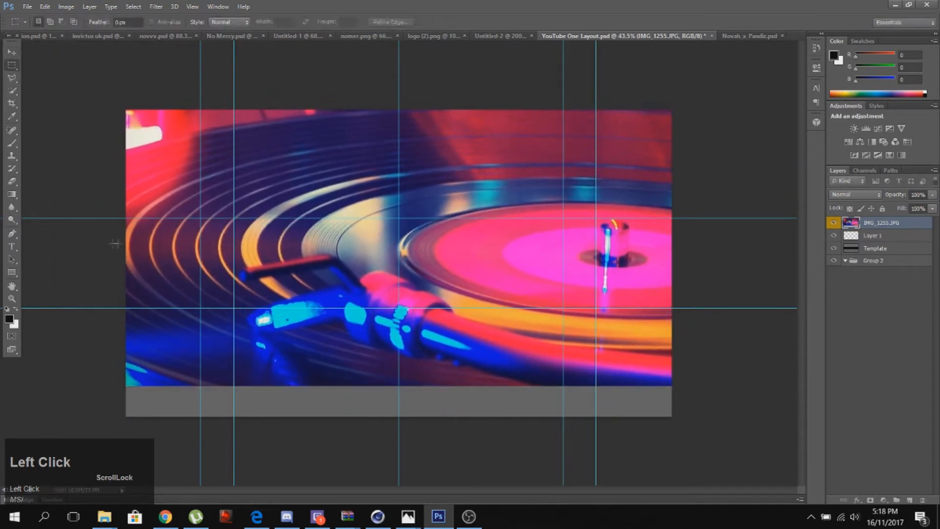
drag(127, 218, 776, 308)
right_click(558, 289)
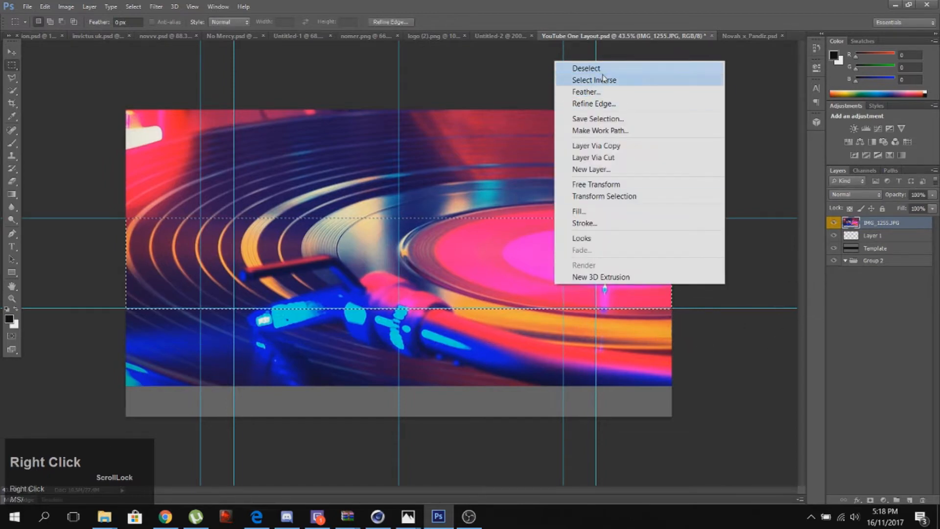
click(604, 79)
click(12, 181)
mouse_move(98, 147)
mouse_down()
mouse_move(392, 122)
mouse_move(635, 149)
mouse_up()
mouse_move(891, 221)
mouse_down()
mouse_move(2, 199)
mouse_move(449, 524)
mouse_move(374, 368)
mouse_move(157, 322)
mouse_move(253, 334)
mouse_move(362, 326)
mouse_up()
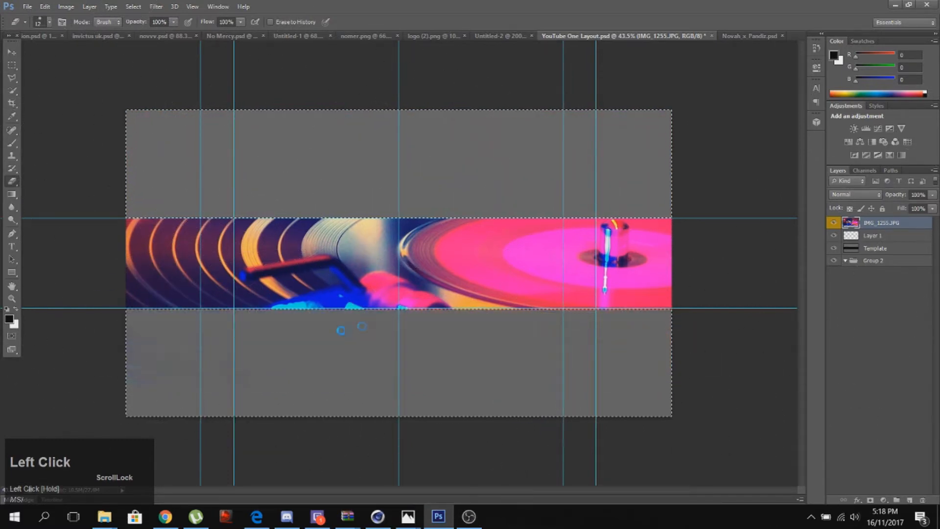
click(12, 64)
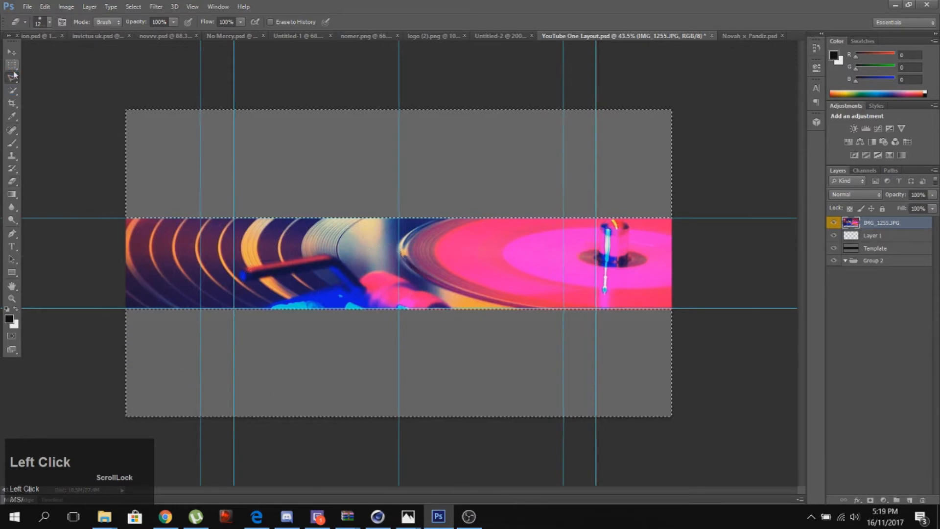
click(226, 243)
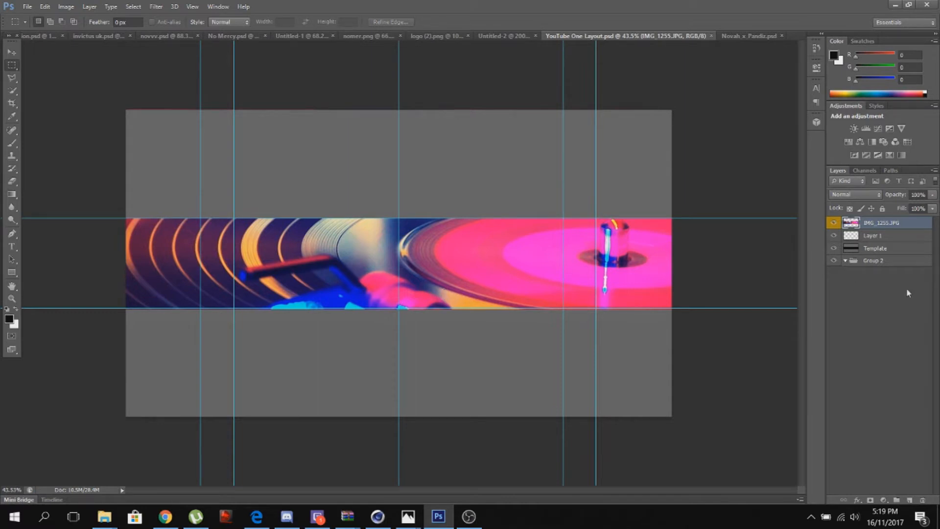
Step: Move the IMG_1255.JPG layer below Layer 1, reduce its opacity to 55%, and collapse Group 2
mouse_move(907, 223)
mouse_down()
mouse_move(906, 242)
mouse_move(908, 211)
mouse_up()
click(932, 208)
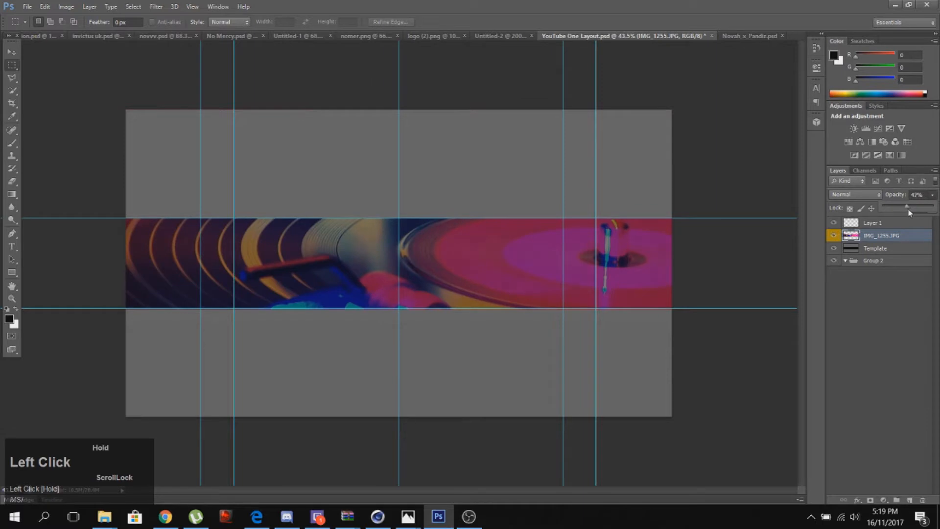
click(846, 261)
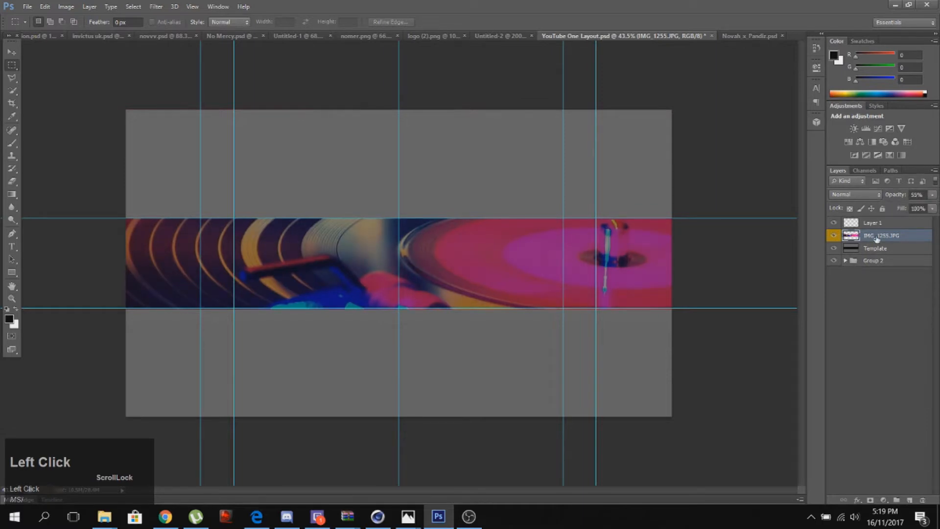
Step: On Layer 1, select the band between the guides and darken its lower and side edges with a soft 800 px black brush
click(888, 224)
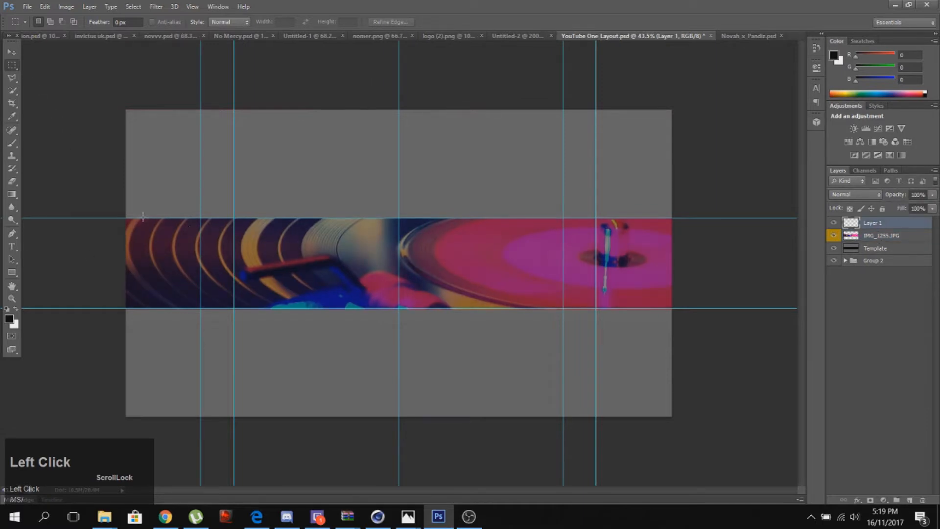
drag(147, 217, 705, 308)
click(12, 298)
drag(292, 276, 24, 148)
drag(22, 217, 221, 278)
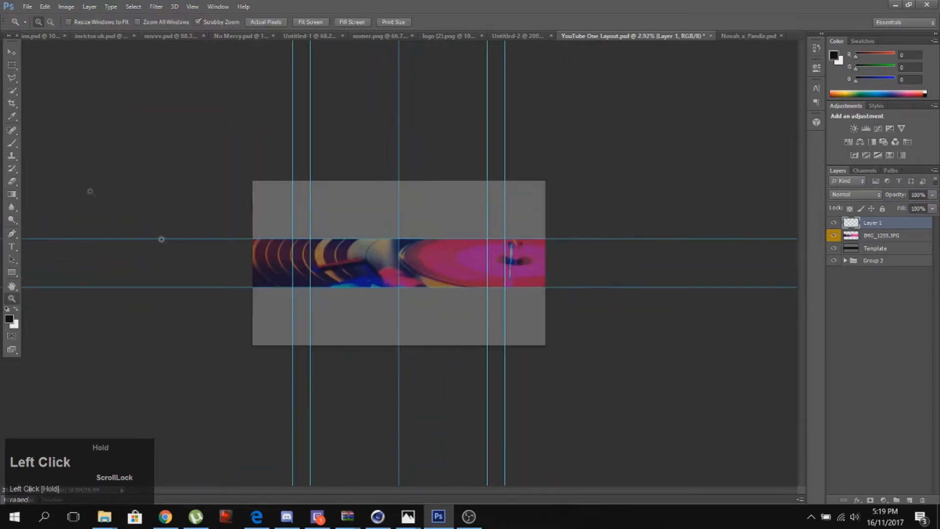
click(12, 143)
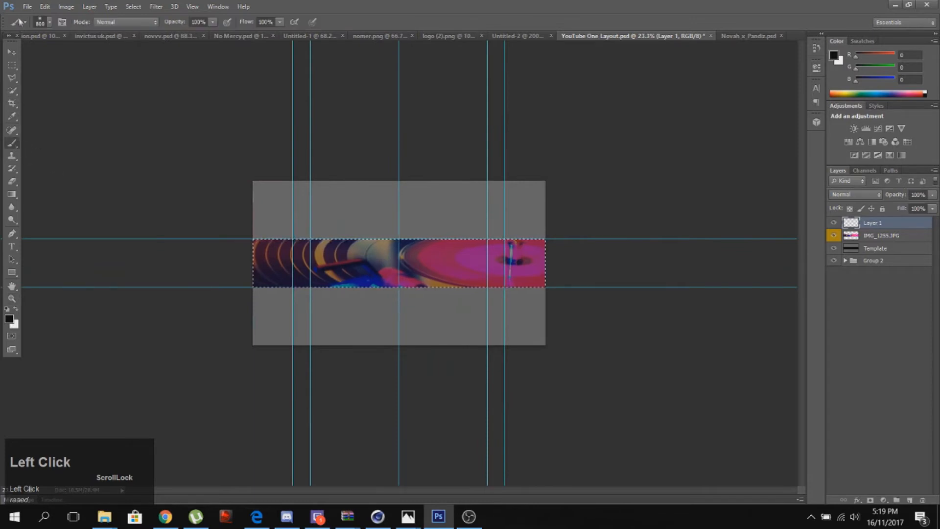
click(50, 22)
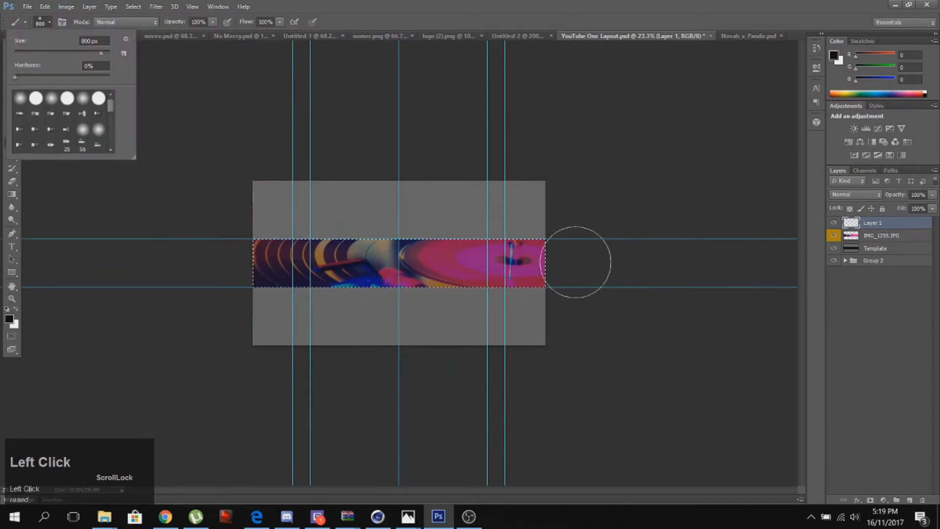
click(556, 232)
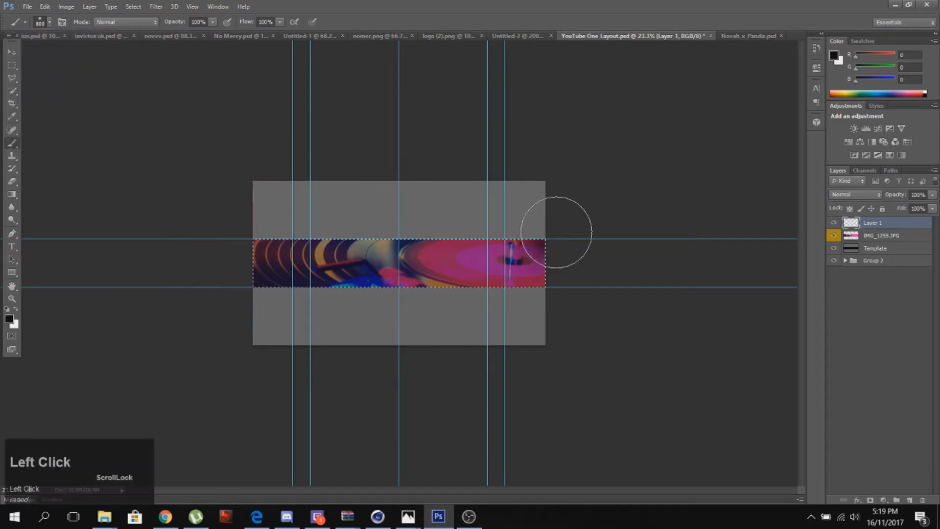
mouse_move(545, 236)
mouse_down()
mouse_move(557, 337)
mouse_move(549, 289)
mouse_up()
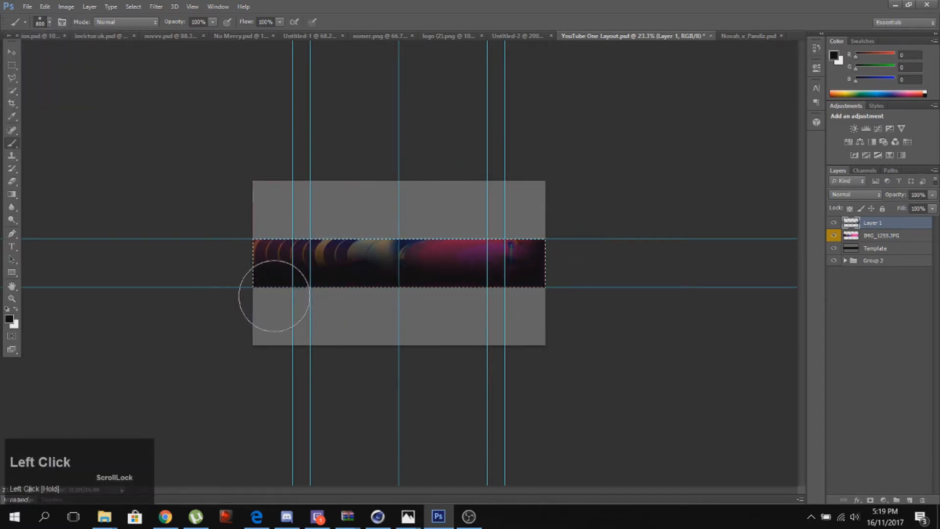
click(541, 297)
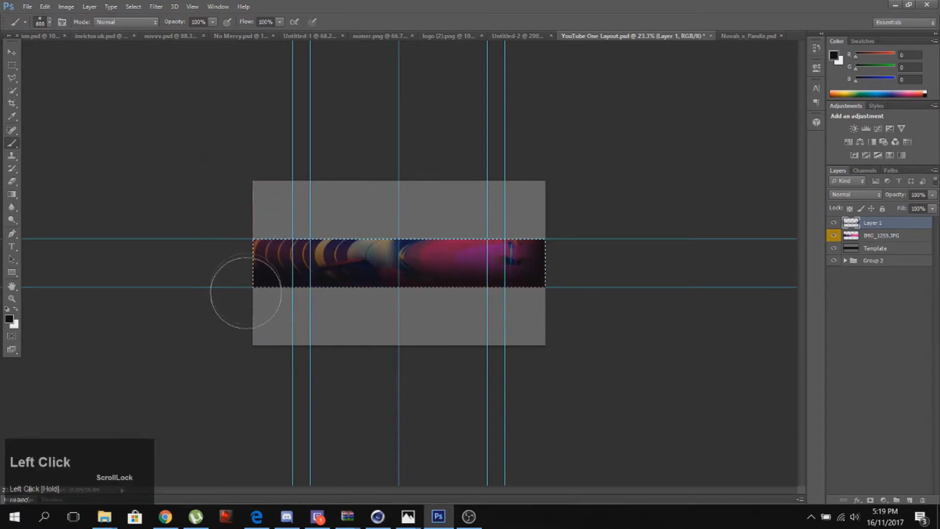
mouse_move(221, 238)
mouse_down()
mouse_move(233, 243)
mouse_move(240, 338)
mouse_up()
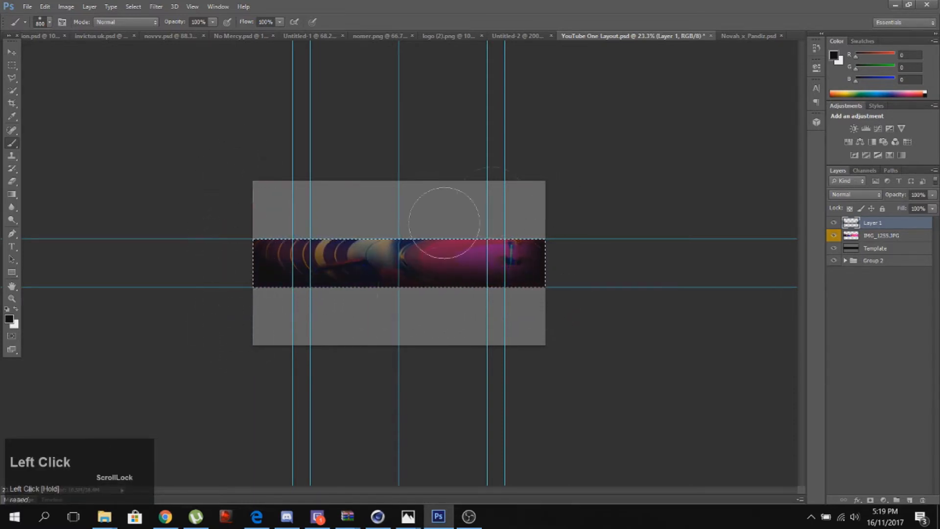
Step: Lower Layer 1's opacity to 83% and paint more black along the band's lower edge
click(934, 195)
click(932, 207)
mouse_move(932, 195)
mouse_down()
mouse_move(917, 207)
mouse_move(927, 208)
mouse_up()
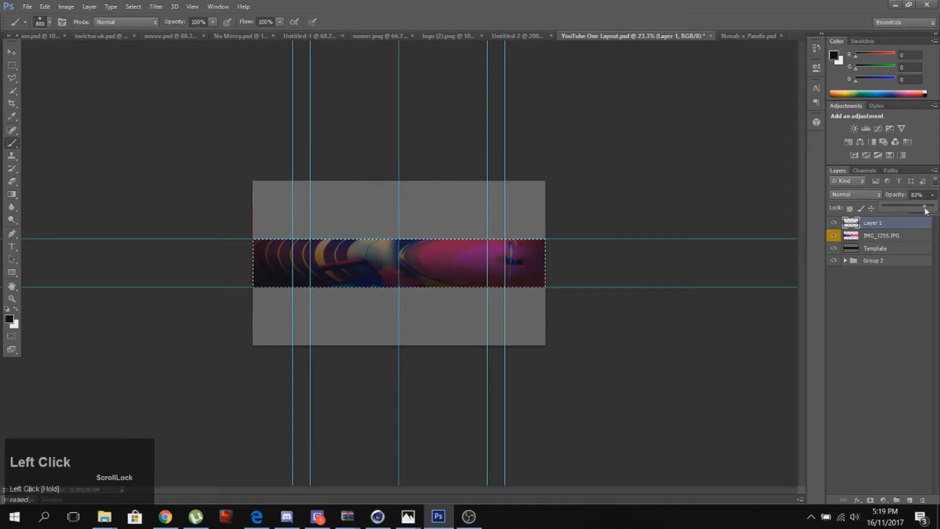
drag(509, 300, 222, 299)
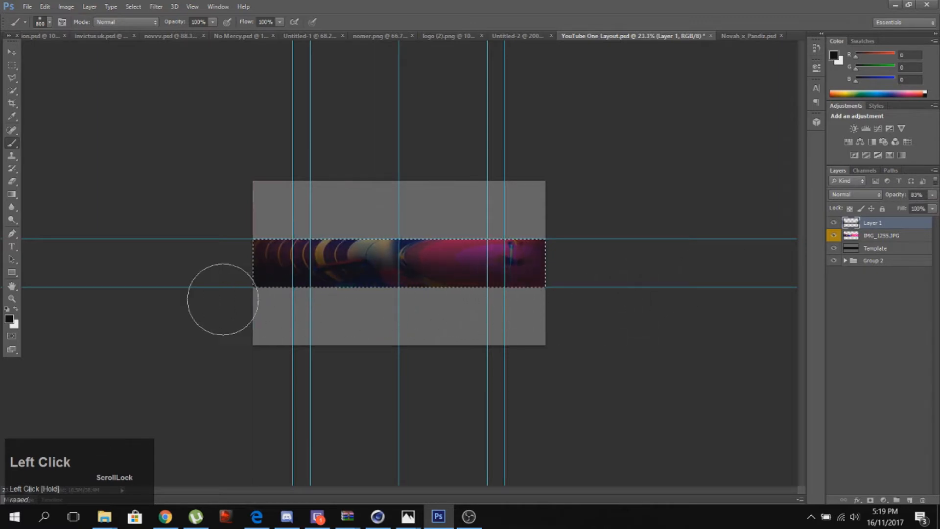
click(13, 181)
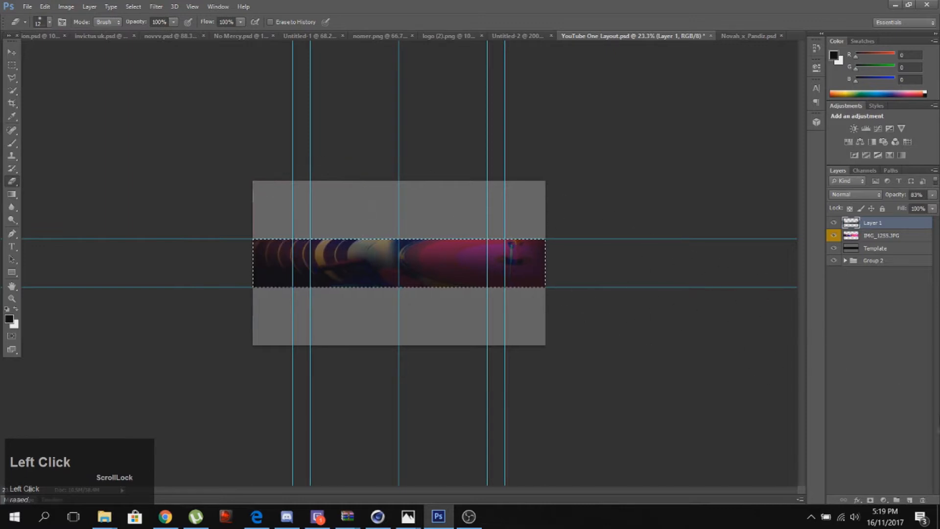
Step: Add a new layer and paint a soft white highlight along the band's upper edge with the 800 px brush
click(911, 500)
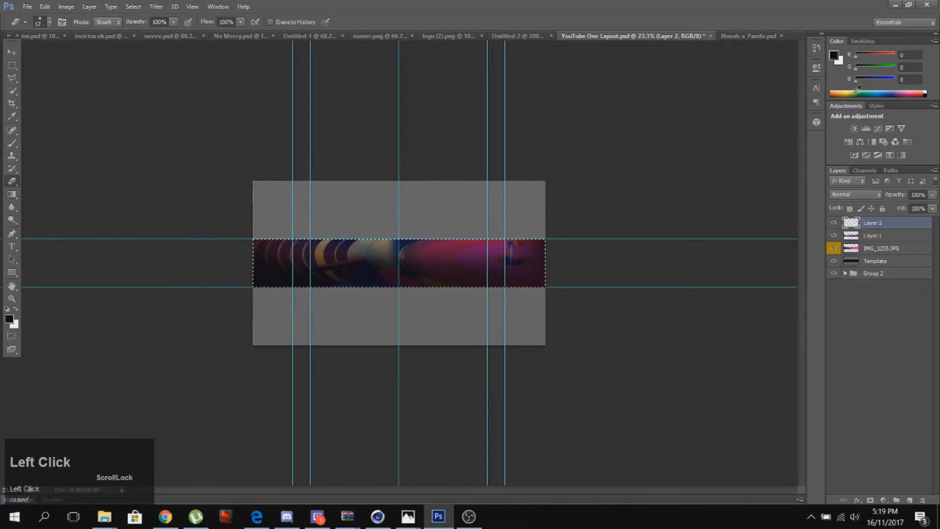
key(x)
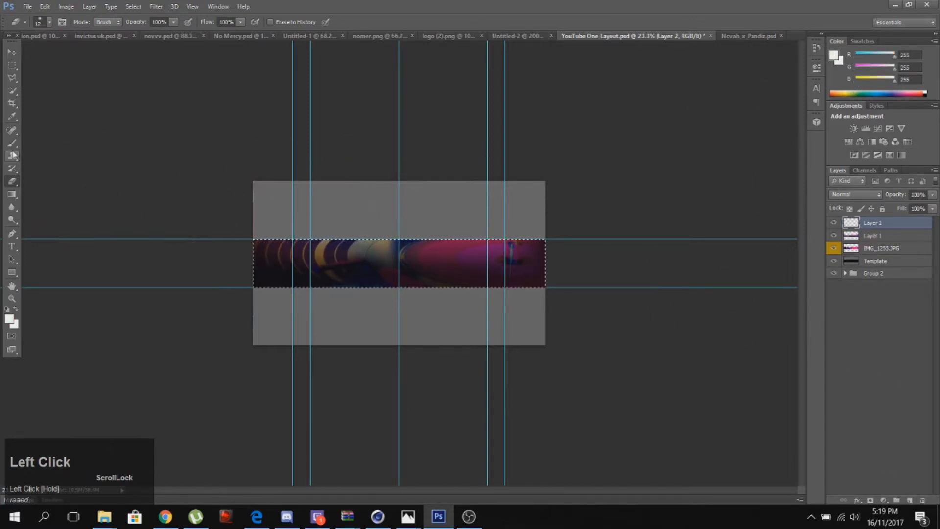
click(13, 143)
drag(305, 219, 616, 188)
Step: Balance the shading layers by reducing Layer 1's opacity to about 53% and Layer 2's opacity to 54%
click(931, 199)
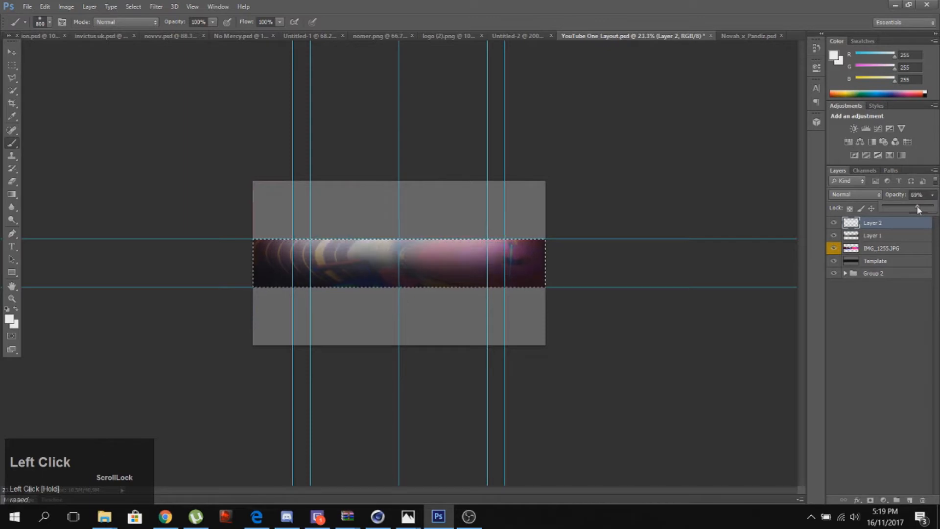
click(903, 248)
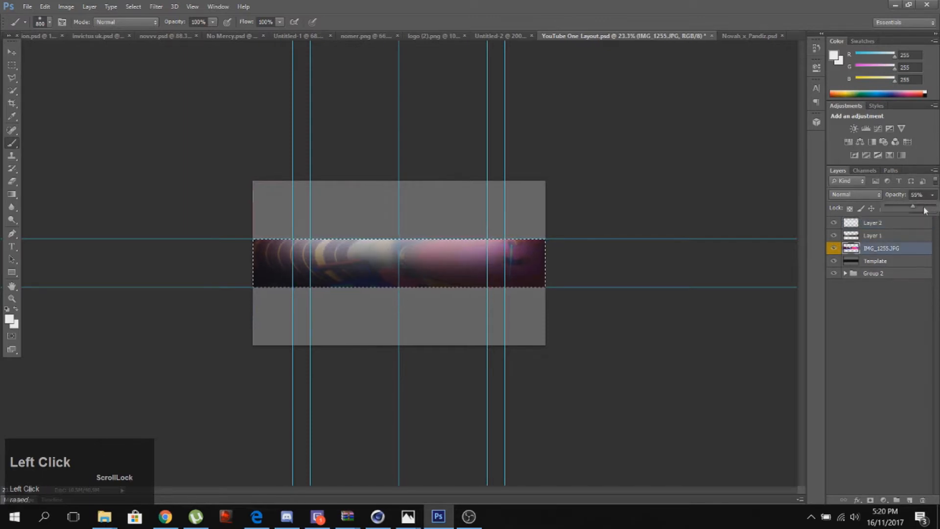
click(883, 246)
click(932, 195)
click(901, 235)
click(932, 195)
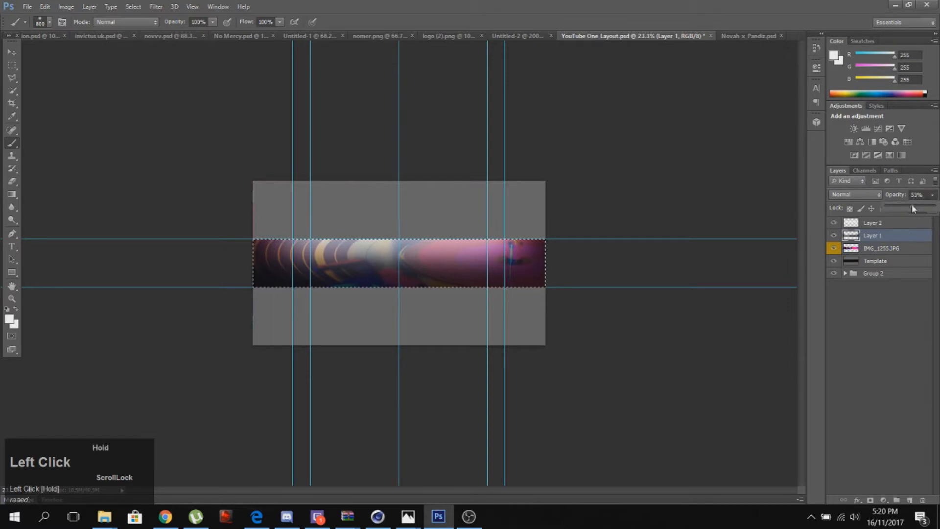
click(872, 222)
click(932, 195)
drag(915, 208, 913, 209)
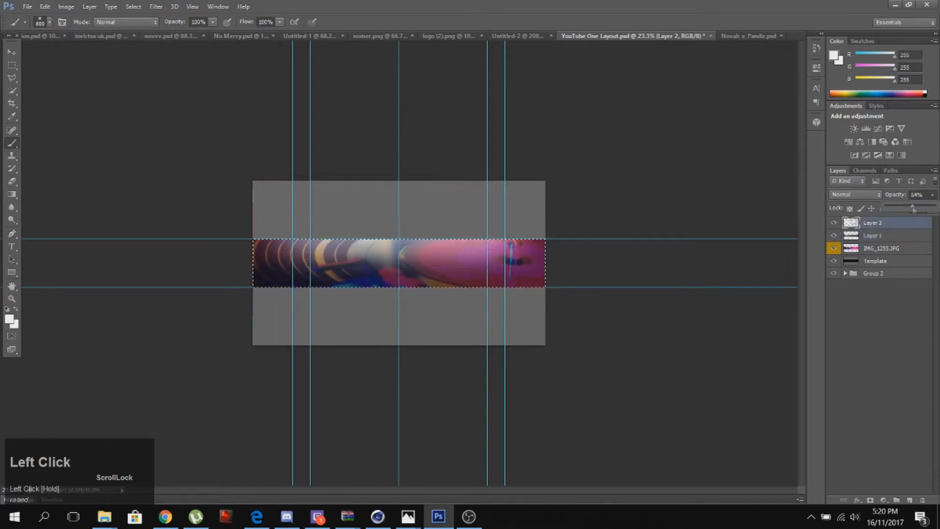
Step: Add a new layer above Layer 1 and place the title NIGHTMEH there in white 72 pt Ubuntu text
click(12, 299)
click(244, 281)
drag(245, 281, 240, 279)
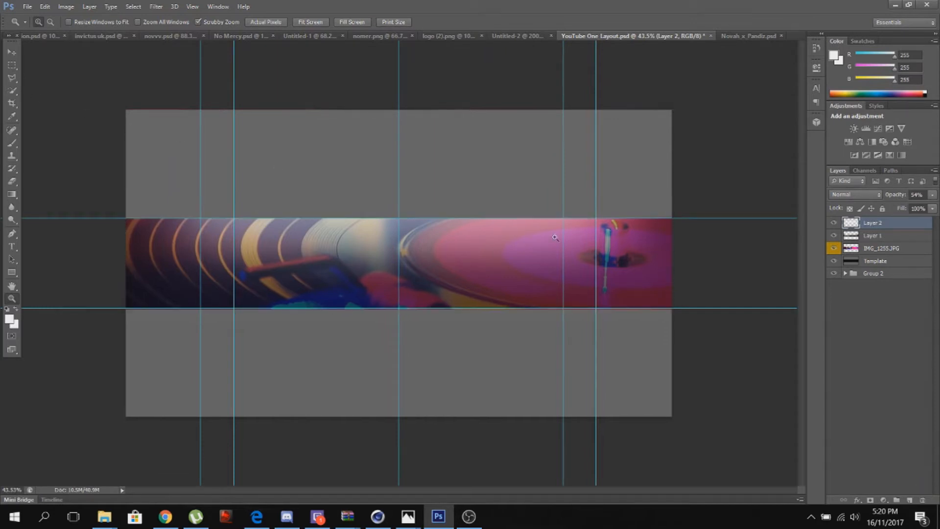
click(902, 237)
click(908, 501)
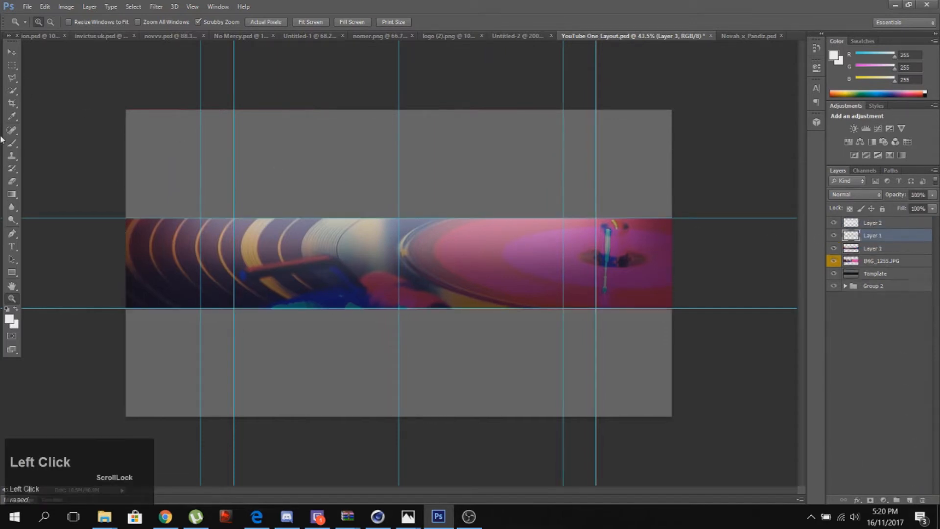
click(12, 244)
click(312, 265)
text(NIGT)
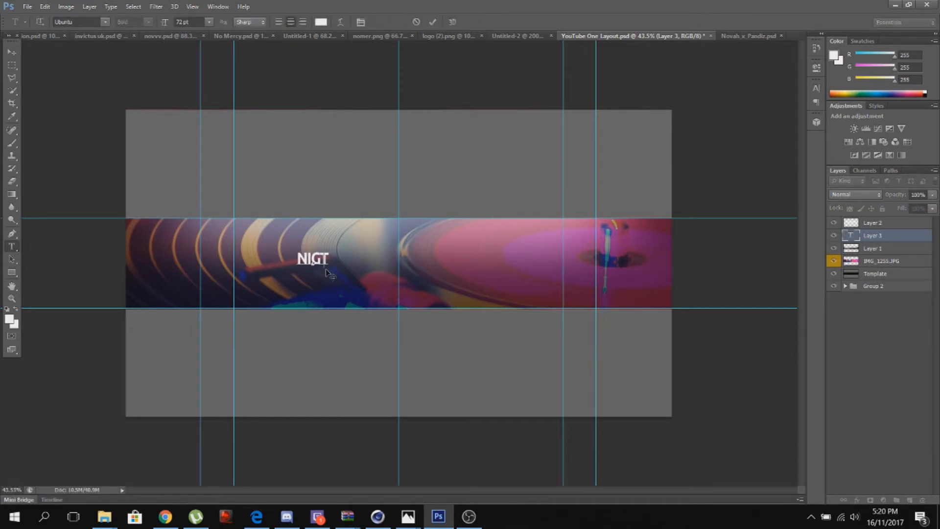
key(BackSpace)
text(HTMEH)
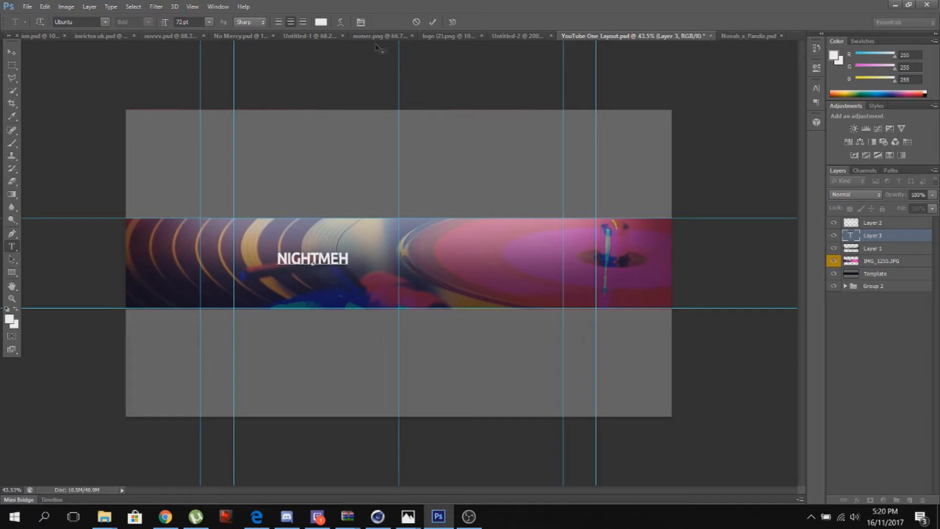
click(432, 22)
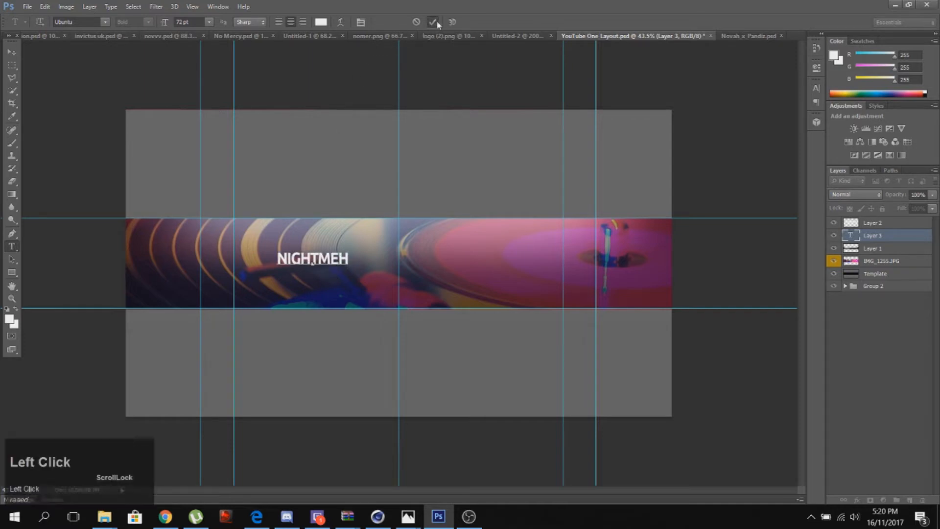
Step: Enlarge and slant the NIGHTMEH title and centre it in the image band
click(11, 51)
drag(345, 265, 493, 230)
key(ctrl+t)
drag(470, 280, 467, 280)
key(Return)
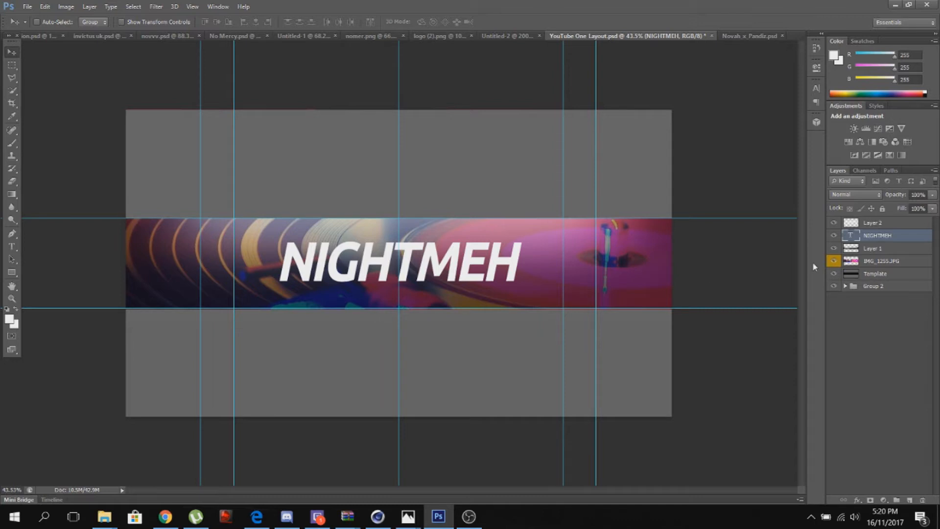
Step: Duplicate the title layer twice and turn off the R channel in the blending options of NIGHTMEH copy
key(ctrl+j)
key(ctrl+j)
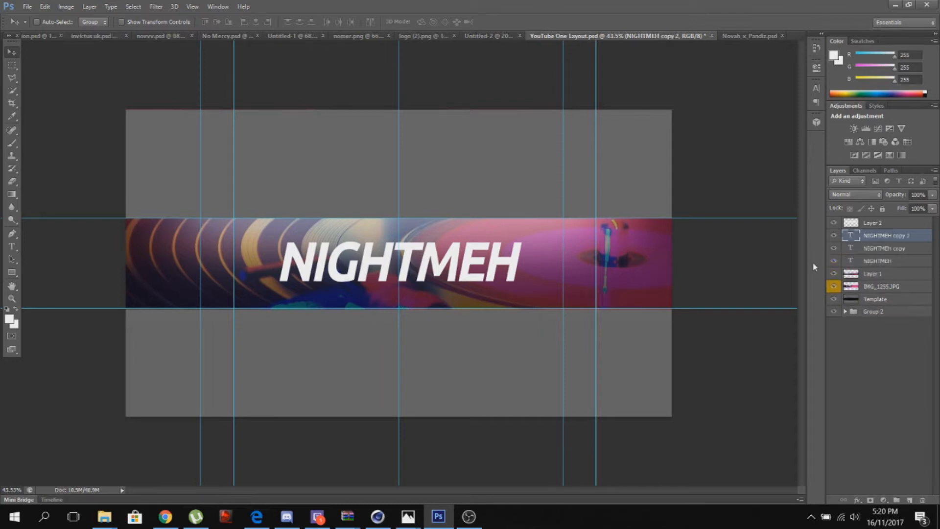
click(918, 254)
double_click(918, 251)
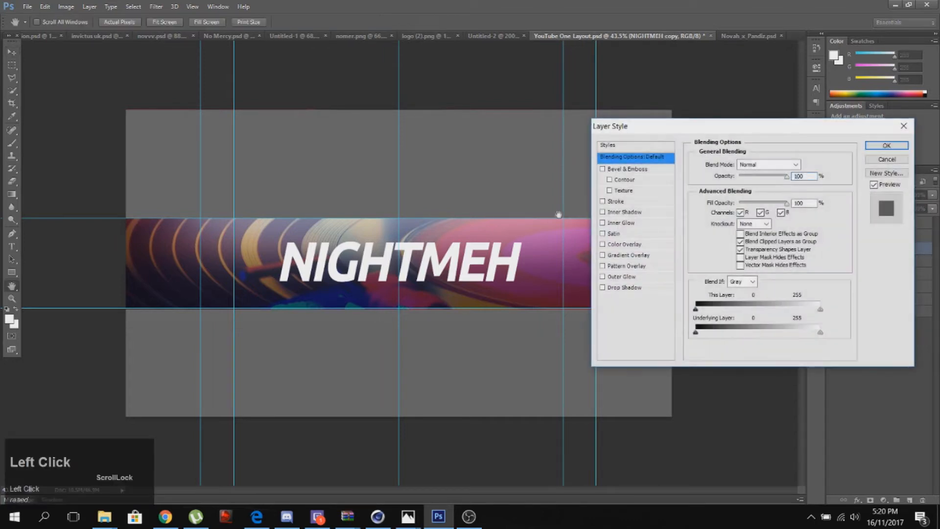
click(744, 214)
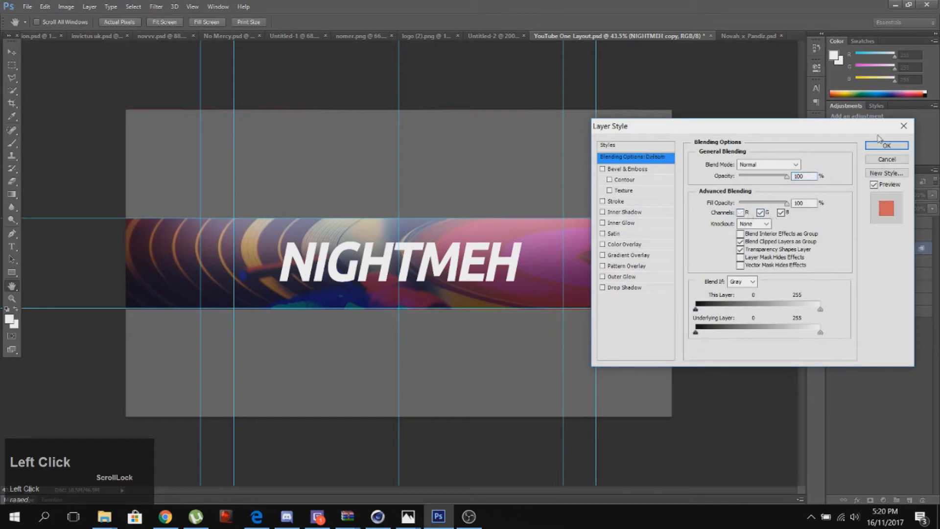
click(885, 146)
Step: Shift NIGHTMEH copy slightly to the right so a cyan fringe edges the letters
drag(380, 265, 383, 267)
click(12, 298)
drag(224, 276, 205, 256)
click(12, 52)
drag(385, 491, 419, 491)
drag(378, 293, 383, 292)
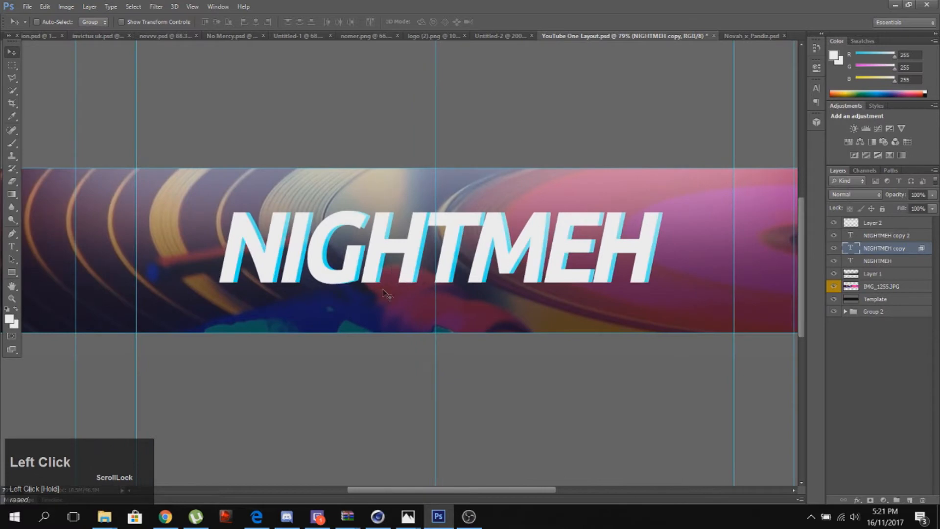
Step: Turn off the G channel for NIGHTMEH copy 2 and shift it slightly left for a magenta fringe
click(917, 237)
double_click(917, 237)
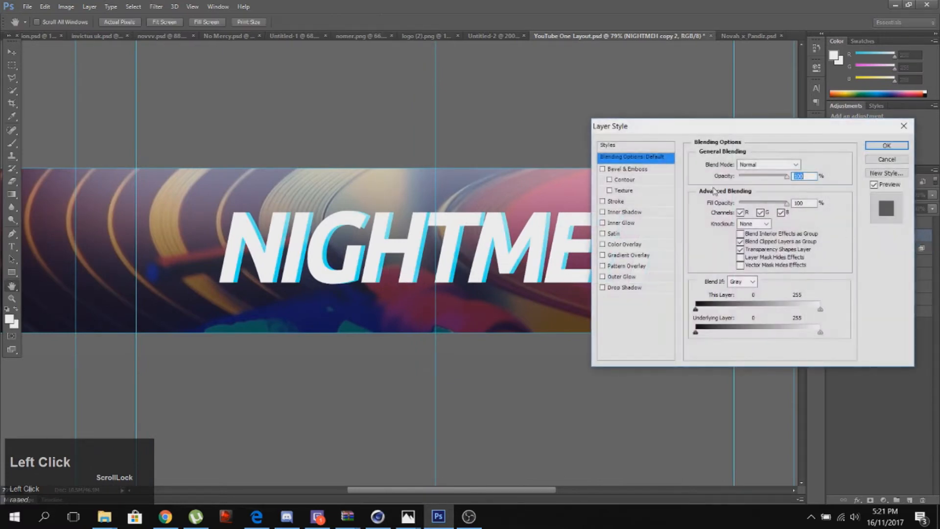
click(760, 213)
click(886, 146)
drag(580, 267, 588, 267)
click(11, 299)
drag(280, 280, 262, 274)
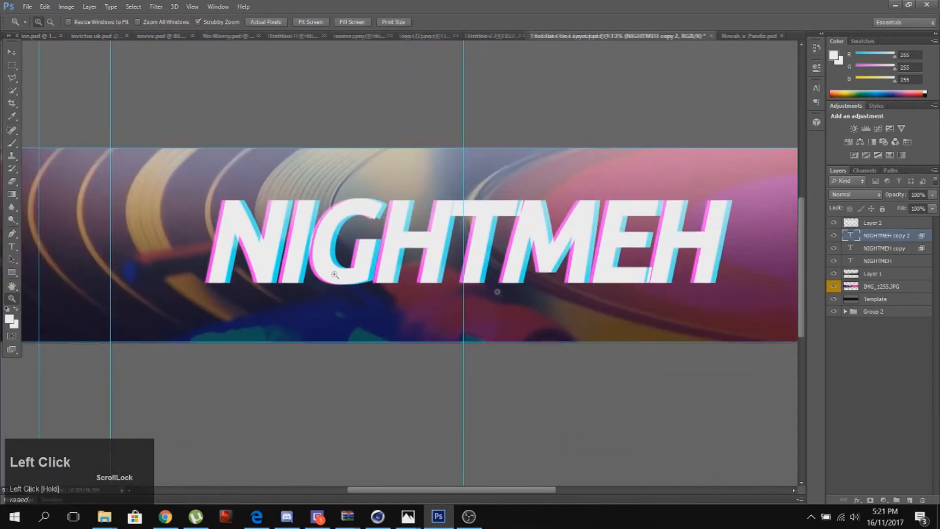
Step: Group the three title layers, duplicate the group, and merge the duplicate into one layer
ctrl+click(906, 251)
ctrl+click(910, 260)
drag(909, 260, 898, 499)
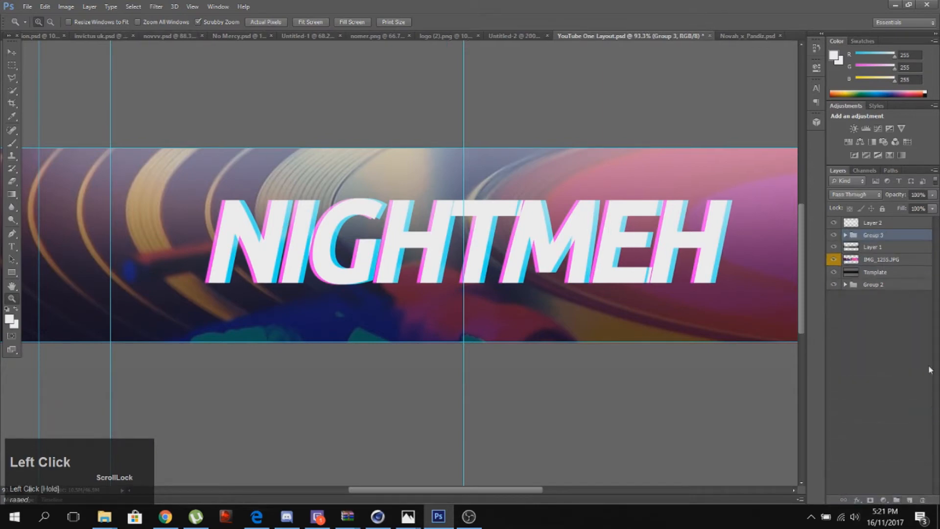
key(ctrl+j)
key(ctrl+e)
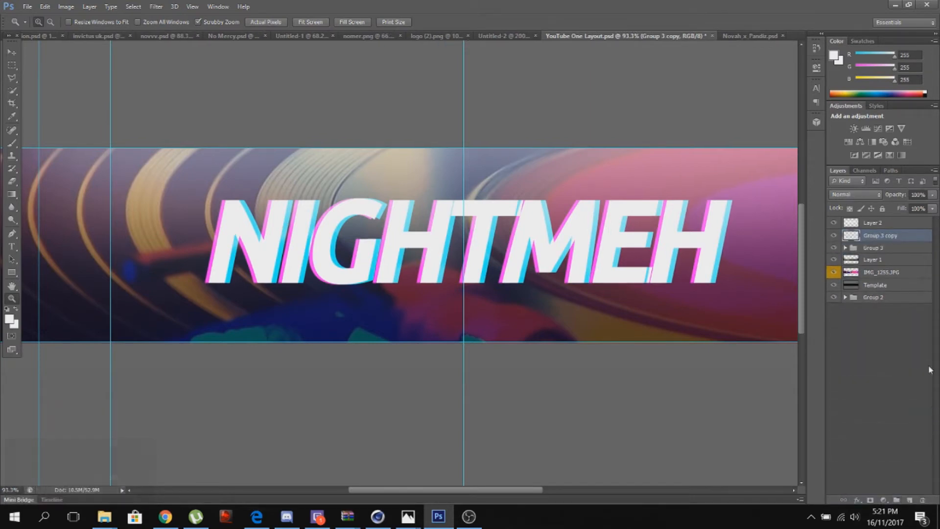
click(12, 52)
drag(381, 261, 298, 281)
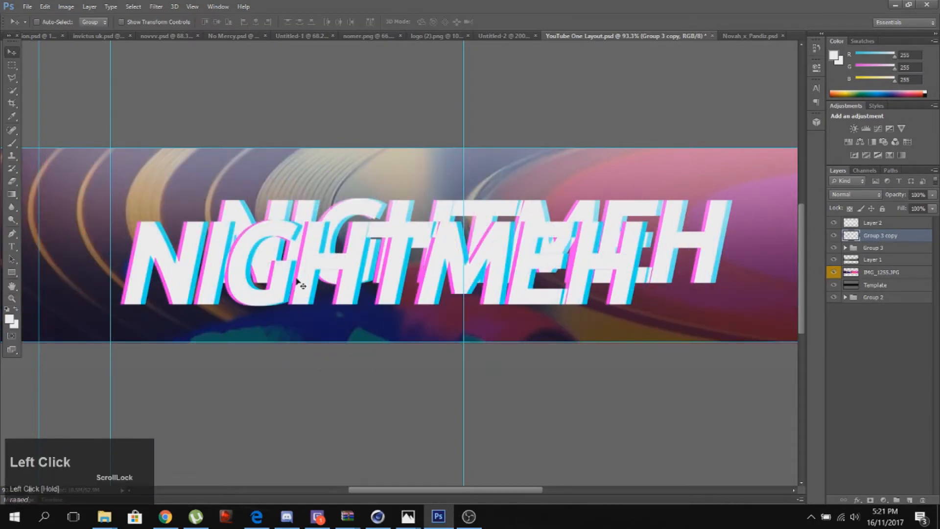
drag(297, 281, 181, 112)
Step: Shift a thin horizontal strip through the merged title's upper half slightly left and hide the original title group
click(12, 62)
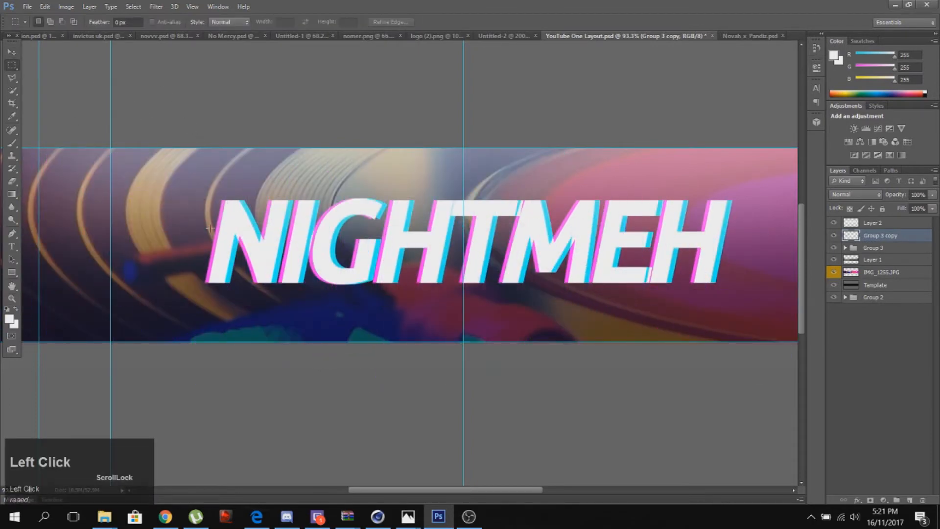
drag(276, 236, 763, 231)
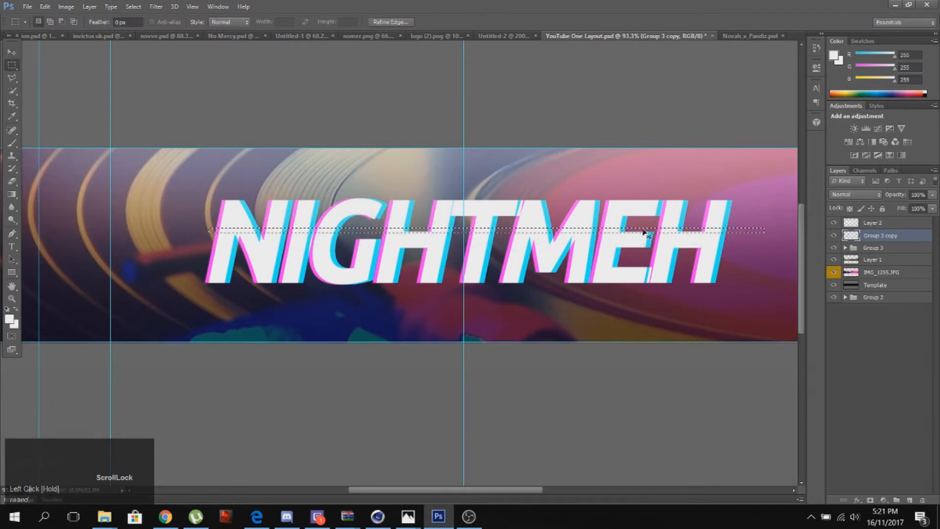
drag(644, 232, 633, 232)
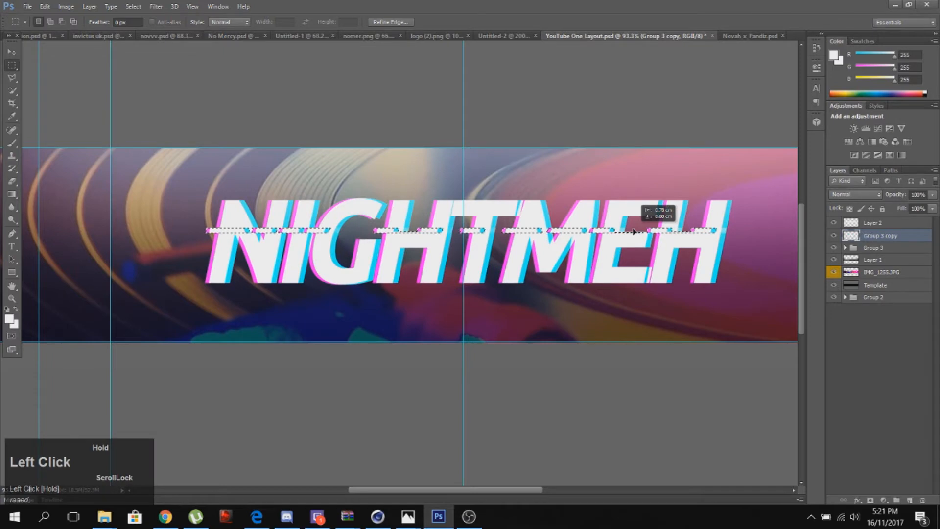
click(834, 248)
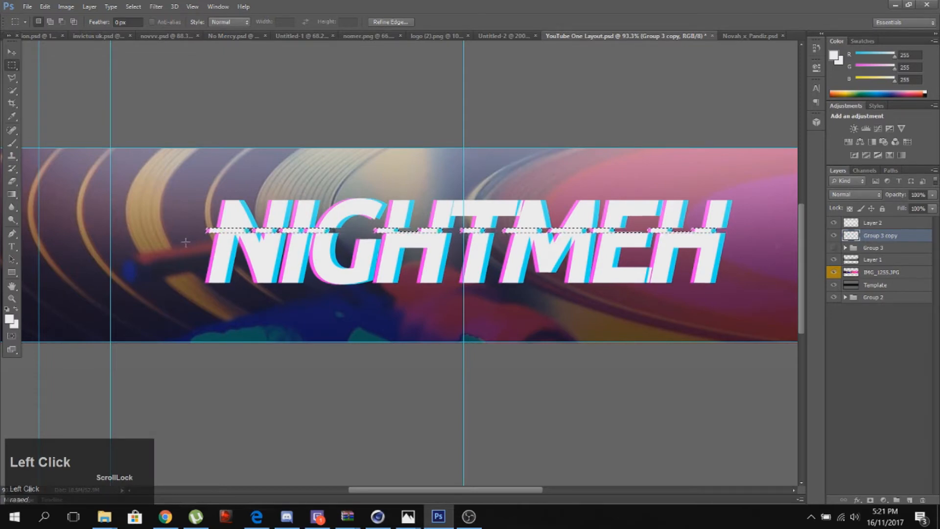
Step: Continue the glitch effect by shifting more full-width strips of the merged title alternately left and right
drag(235, 246, 746, 259)
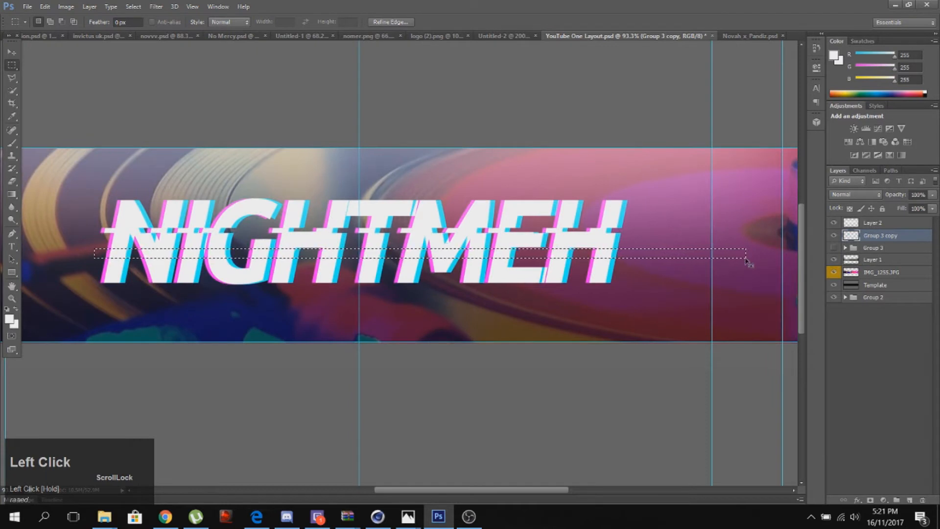
drag(641, 254, 652, 252)
drag(105, 207, 663, 210)
drag(556, 211, 537, 209)
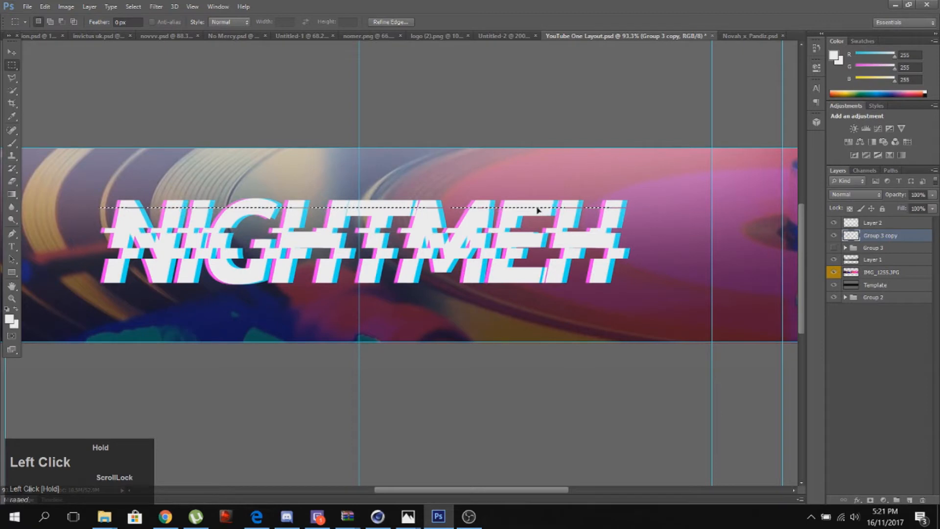
drag(86, 270, 49, 219)
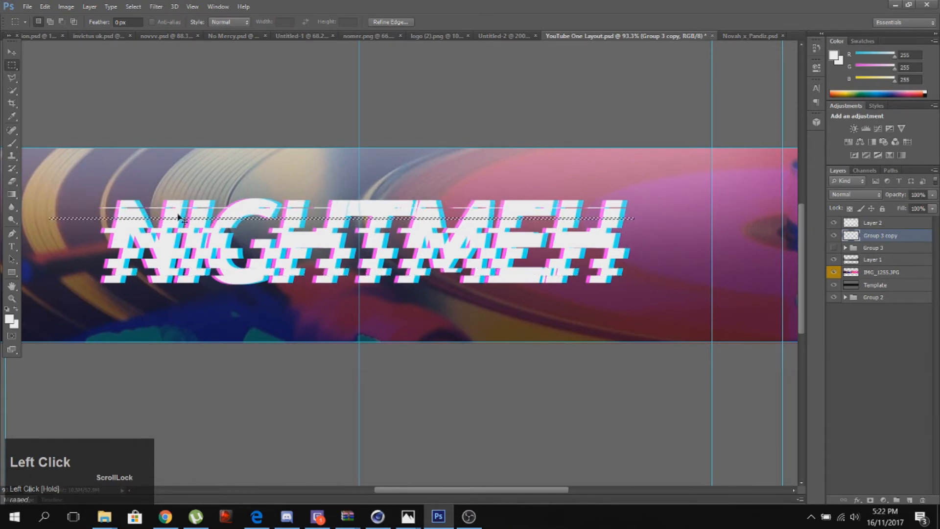
drag(182, 224, 190, 221)
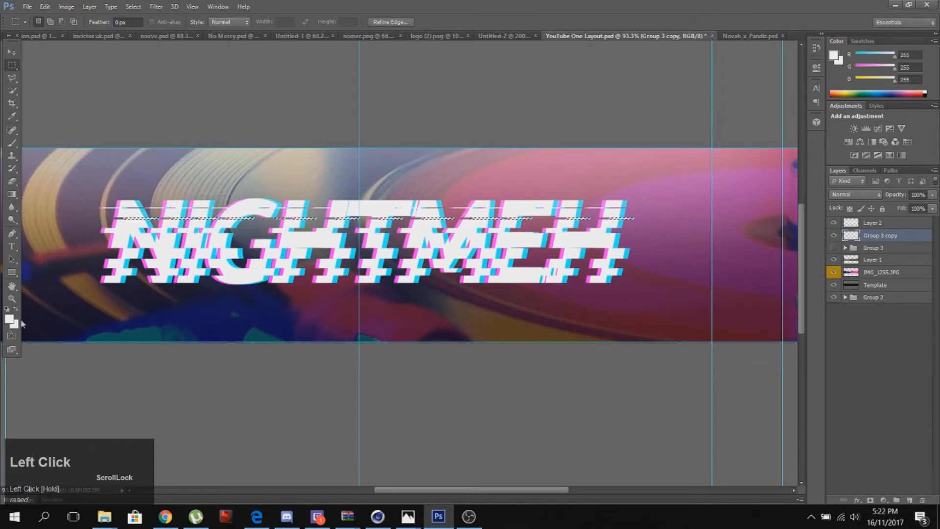
Step: Offset very thin strips across the lower part of the merged title and clear the selection
click(12, 298)
drag(364, 271, 566, 269)
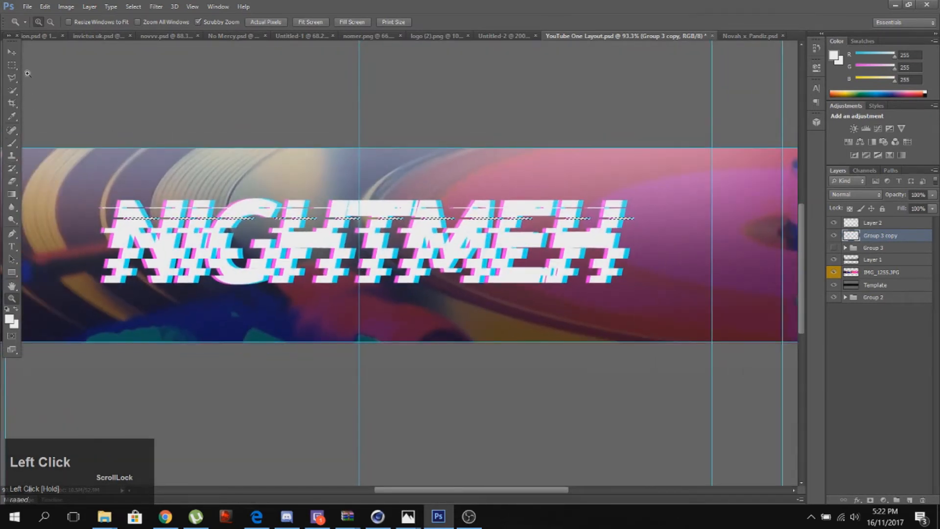
key(m)
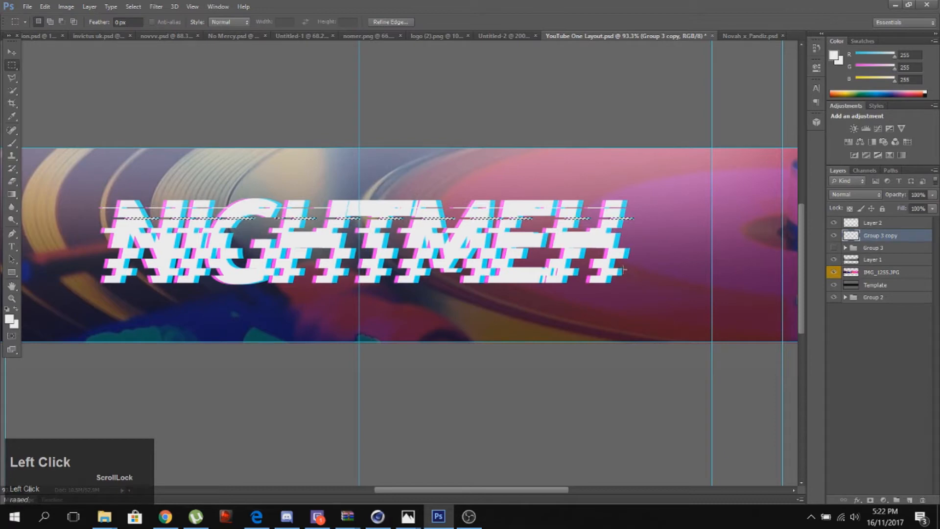
drag(622, 269, 139, 272)
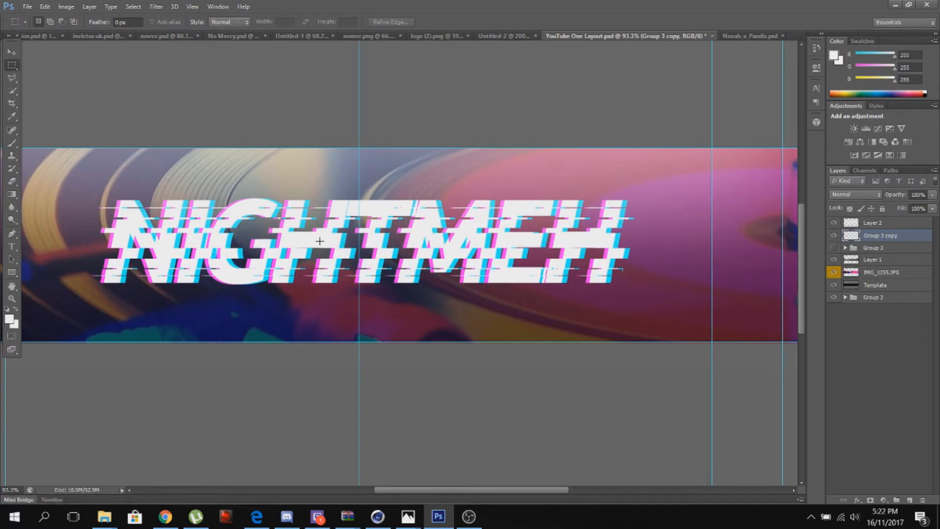
Step: Sample the title's magenta fringe colour and draw small rectangles and thin bars in it around the lettering
click(12, 272)
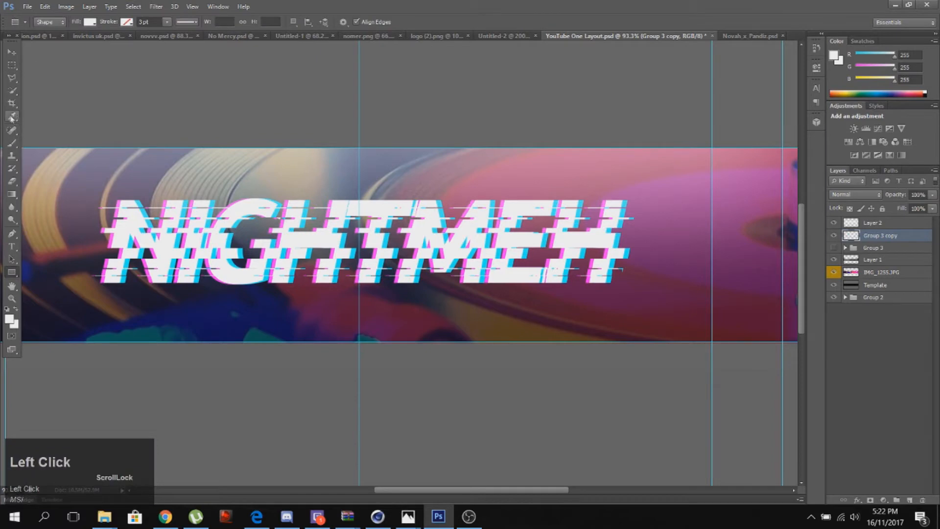
click(12, 117)
click(199, 249)
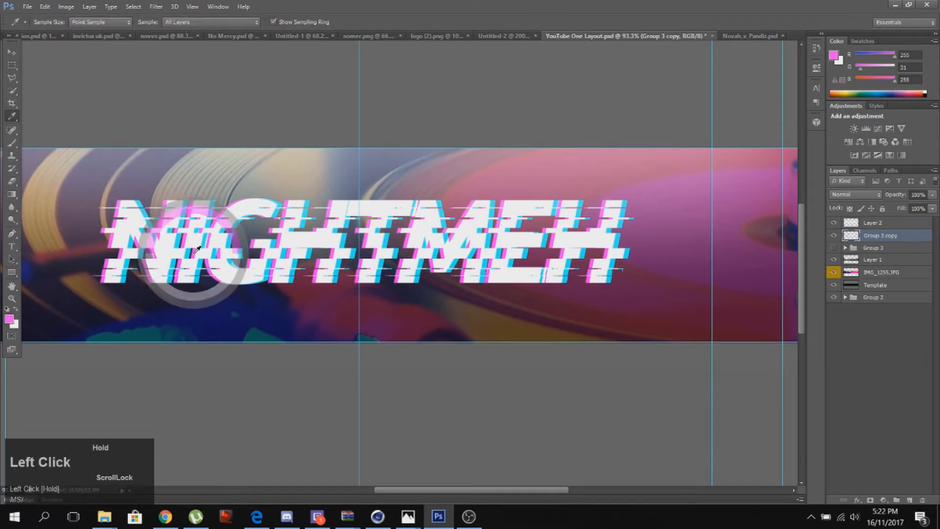
click(12, 272)
drag(324, 287, 387, 287)
mouse_move(312, 195)
mouse_down()
mouse_move(329, 199)
mouse_move(321, 218)
mouse_up()
mouse_move(455, 212)
mouse_down()
mouse_move(498, 191)
mouse_move(601, 196)
mouse_up()
drag(133, 272, 144, 278)
drag(96, 243, 110, 251)
drag(196, 293, 243, 296)
drag(440, 287, 449, 291)
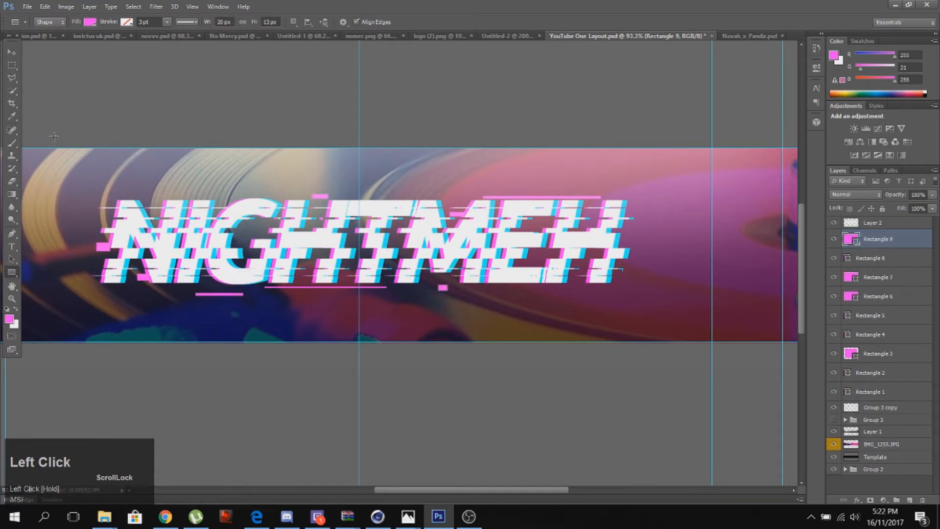
Step: Change the newest rectangle's fill to light blue and scatter more light blue rectangles and thin bars around the title
click(91, 22)
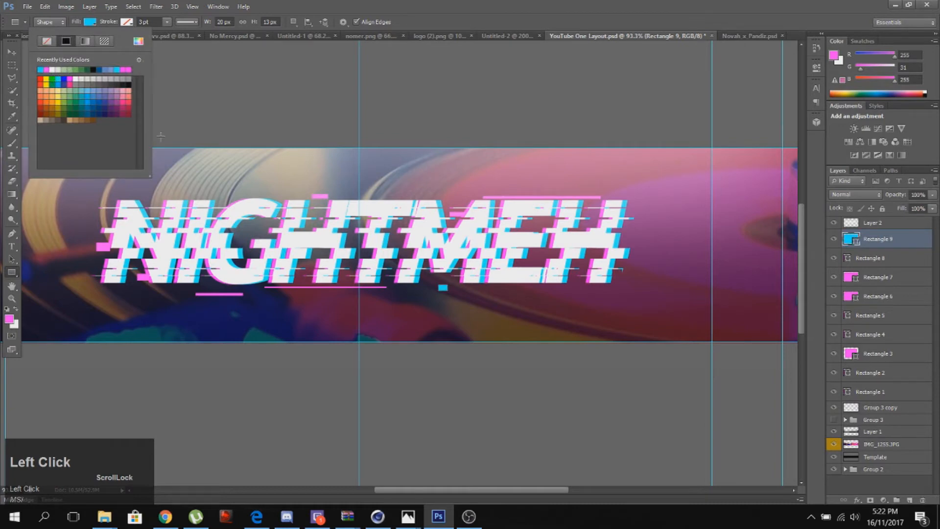
drag(217, 188, 312, 190)
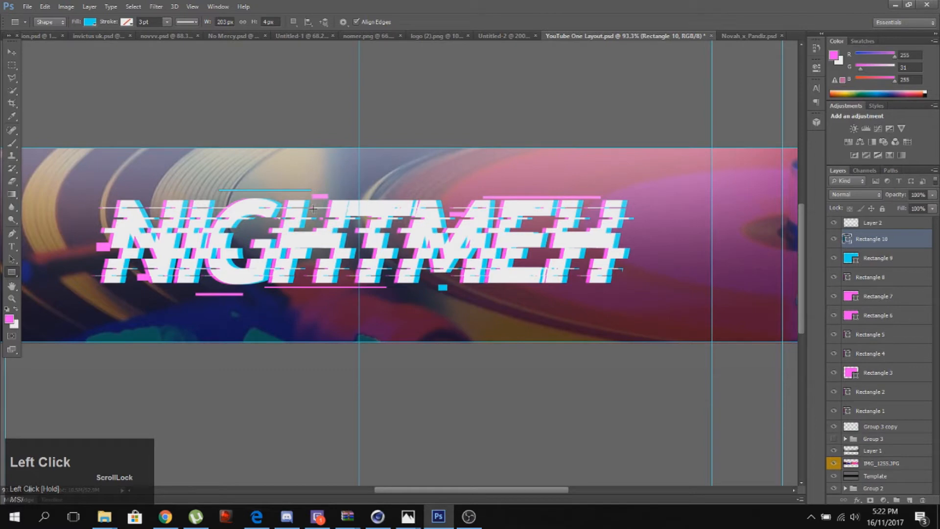
drag(249, 233, 263, 226)
drag(250, 227, 221, 236)
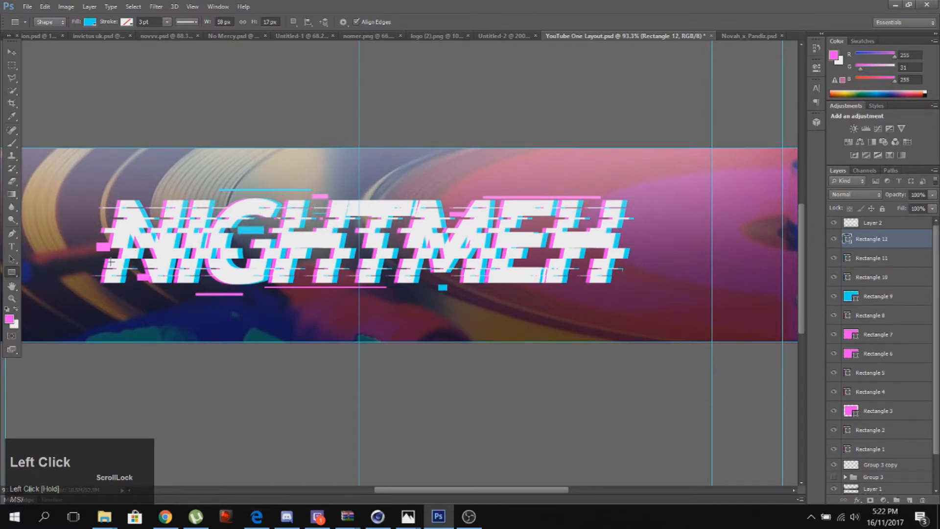
drag(95, 258, 79, 262)
drag(94, 223, 84, 226)
drag(429, 194, 468, 198)
drag(432, 275, 440, 283)
drag(579, 281, 585, 283)
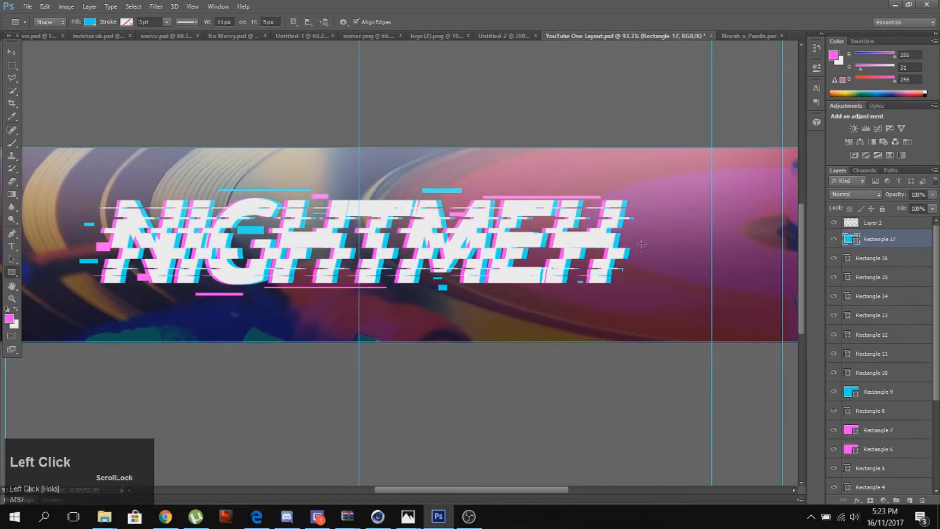
drag(662, 246, 664, 247)
drag(516, 288, 625, 290)
drag(79, 217, 84, 219)
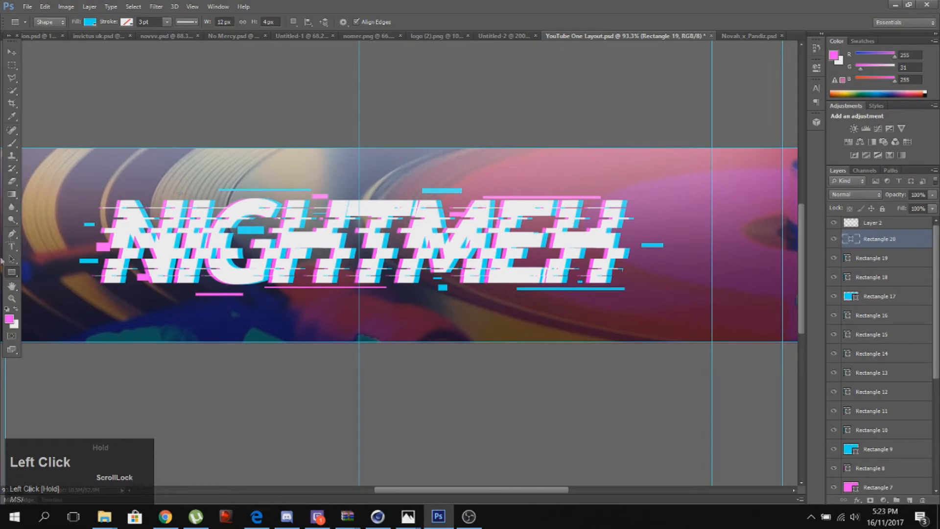
Step: Select all the accent rectangle layers around the title, from Rectangle 20 downward, and merge them into one shape layer
click(12, 297)
mouse_move(262, 253)
mouse_down()
mouse_move(215, 253)
mouse_move(284, 254)
mouse_move(274, 253)
mouse_up()
drag(902, 268, 911, 366)
ctrl+click(911, 392)
ctrl+click(916, 375)
ctrl+click(900, 409)
ctrl+click(900, 432)
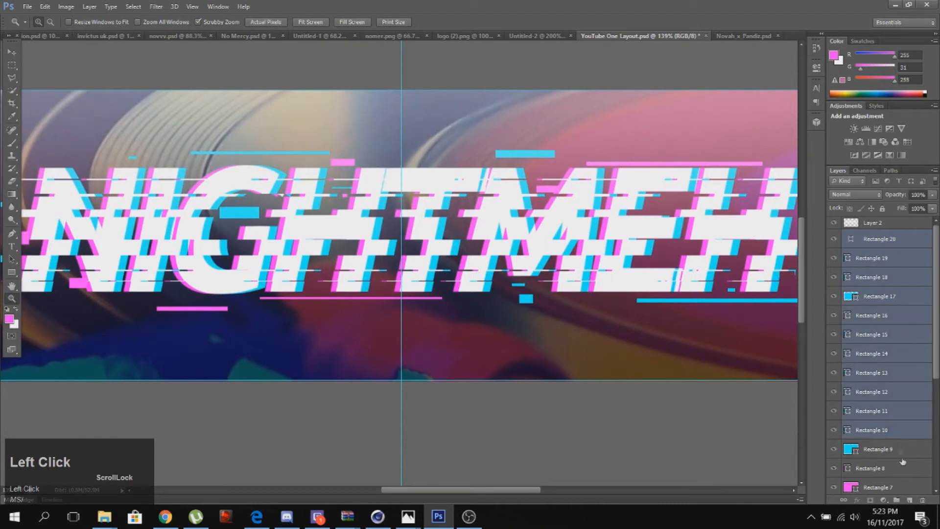
ctrl+click(900, 451)
scroll(899, 416, down, 3)
ctrl+click(897, 417)
ctrl+click(900, 435)
ctrl+click(904, 454)
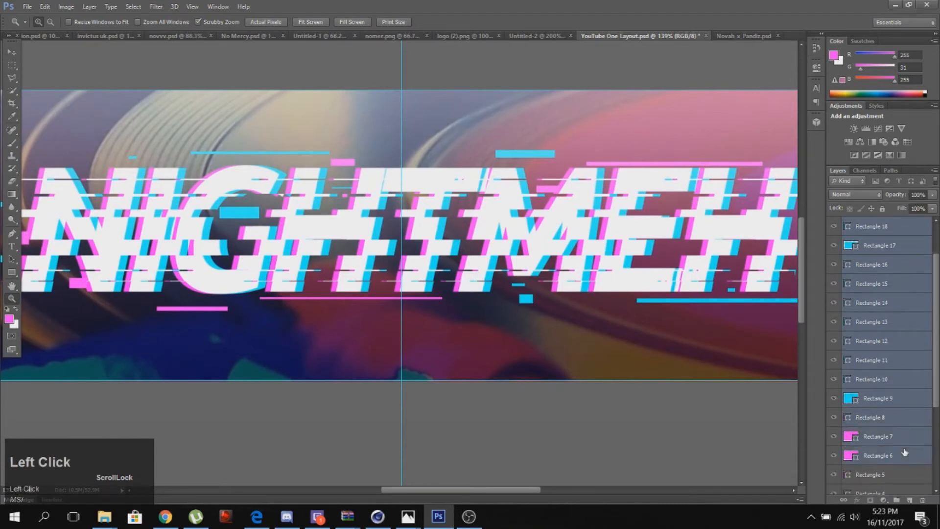
scroll(904, 452, down, 6)
ctrl+click(903, 376)
ctrl+click(909, 393)
ctrl+click(914, 414)
ctrl+click(911, 431)
ctrl+click(906, 447)
right_click(919, 387)
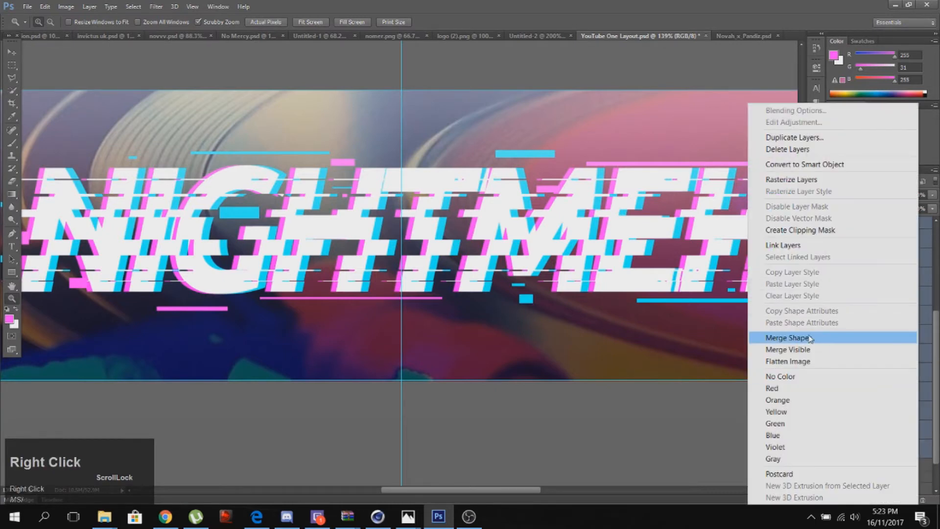
click(788, 336)
Step: Rasterize the merged accent rectangles and merge them down into the glitched title layer, Group 3 copy
right_click(910, 246)
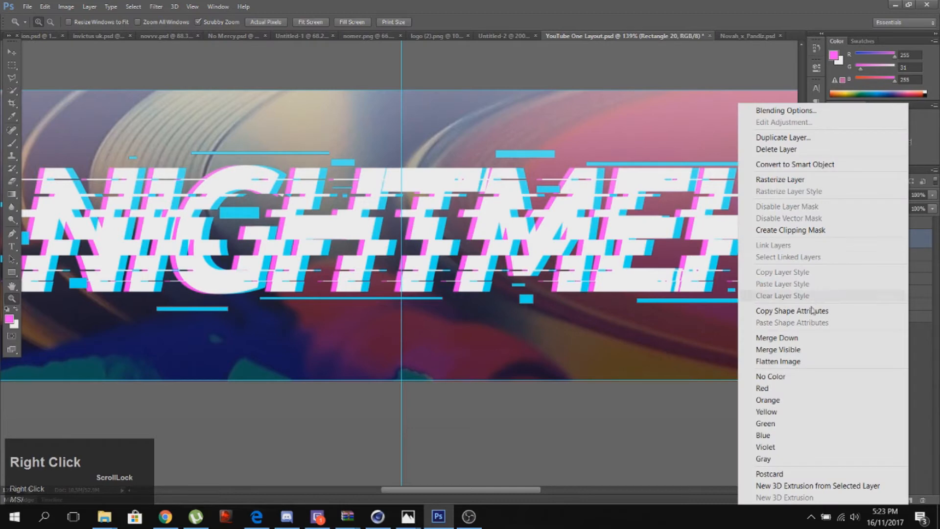
click(808, 181)
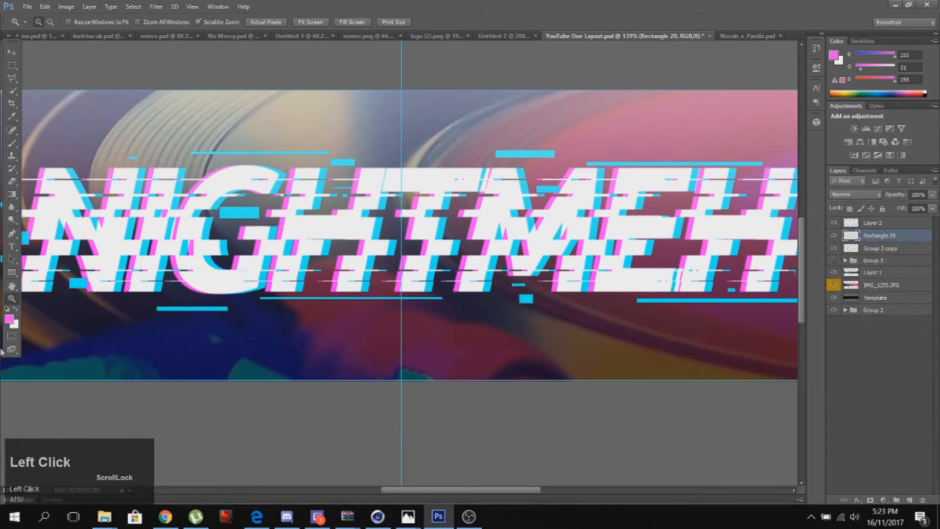
drag(307, 306, 260, 285)
click(10, 52)
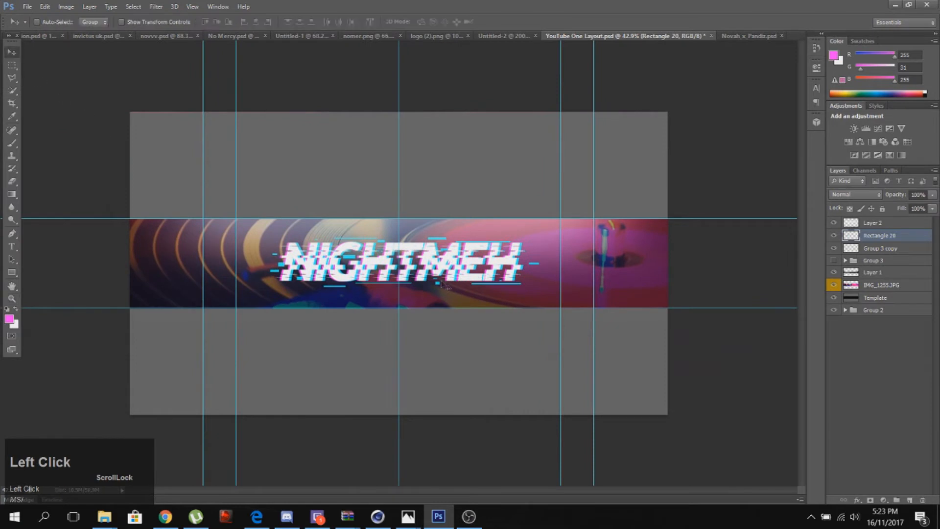
key(ctrl+e)
drag(490, 259, 499, 277)
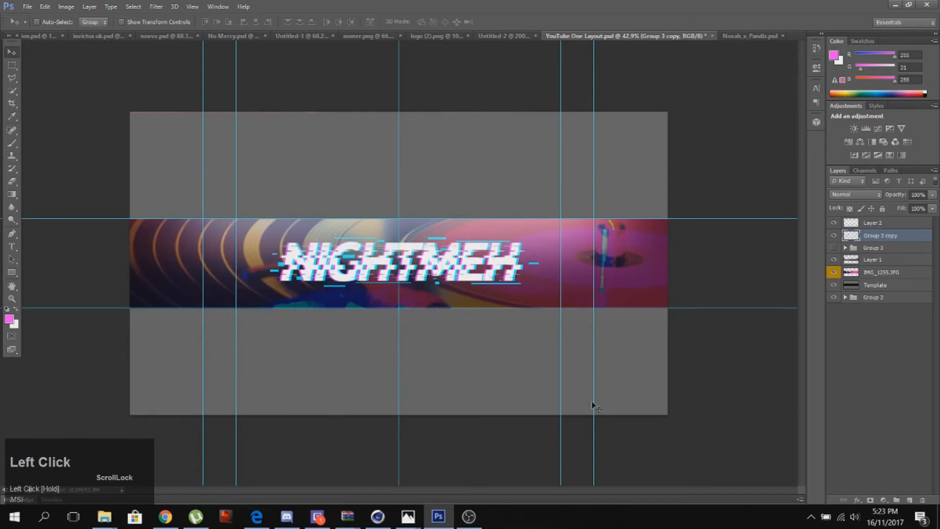
Step: Switch to Chrome and copy the 4K UHD White Matte Scanlines image from the scanlines image results
click(165, 517)
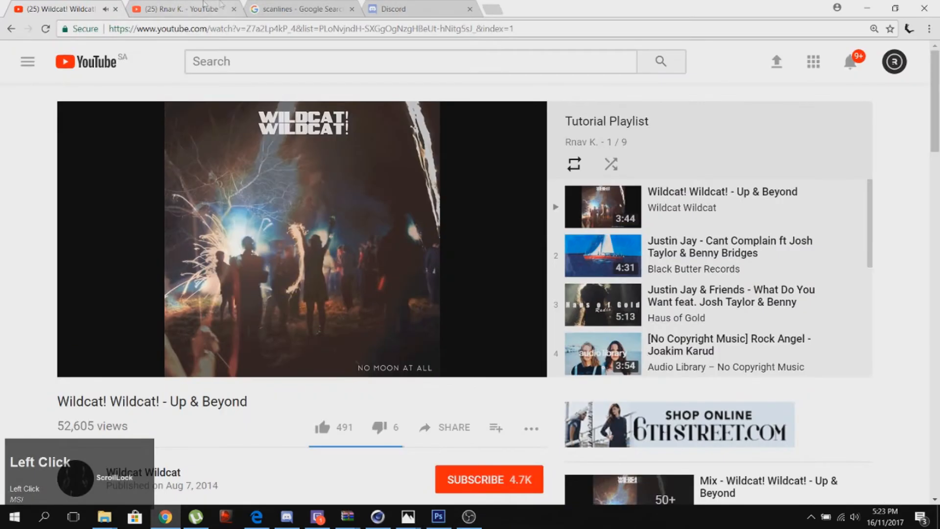
click(288, 8)
click(489, 260)
scroll(480, 206, down, 4)
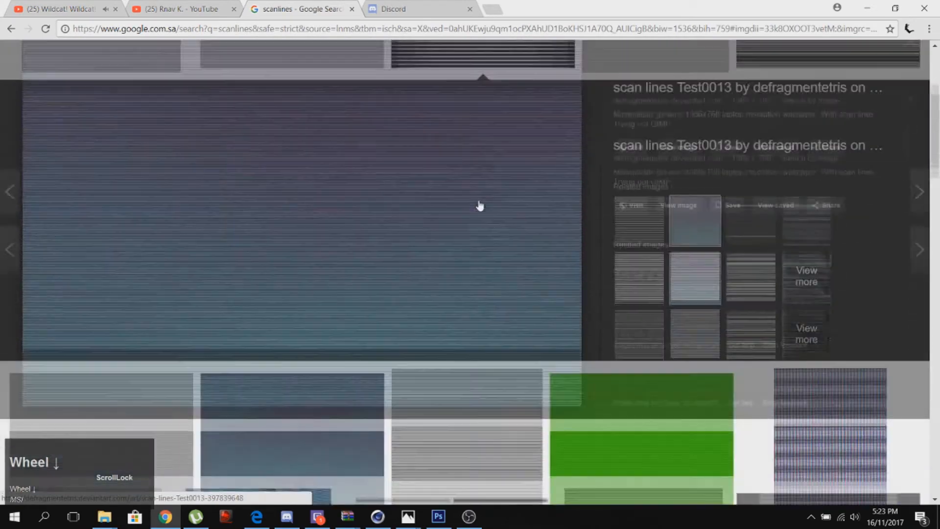
scroll(490, 196, up, 3)
click(754, 171)
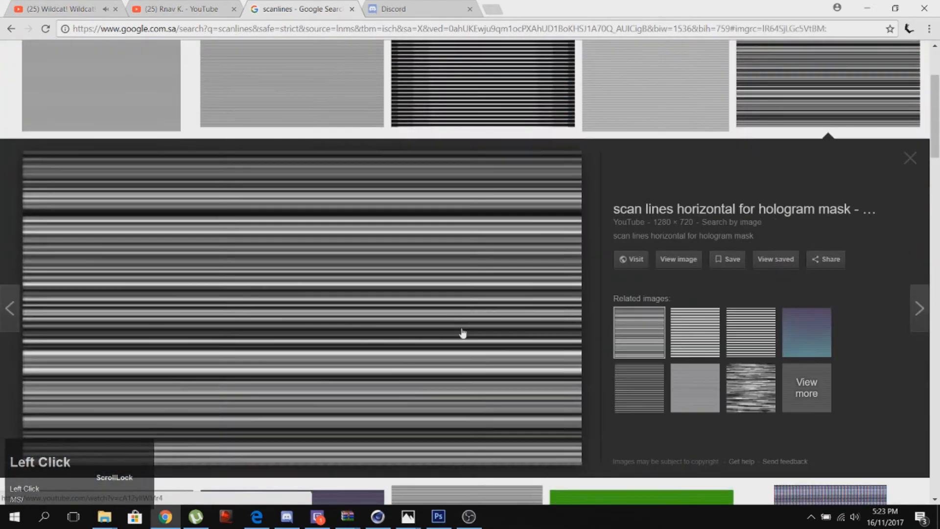
click(509, 115)
right_click(337, 157)
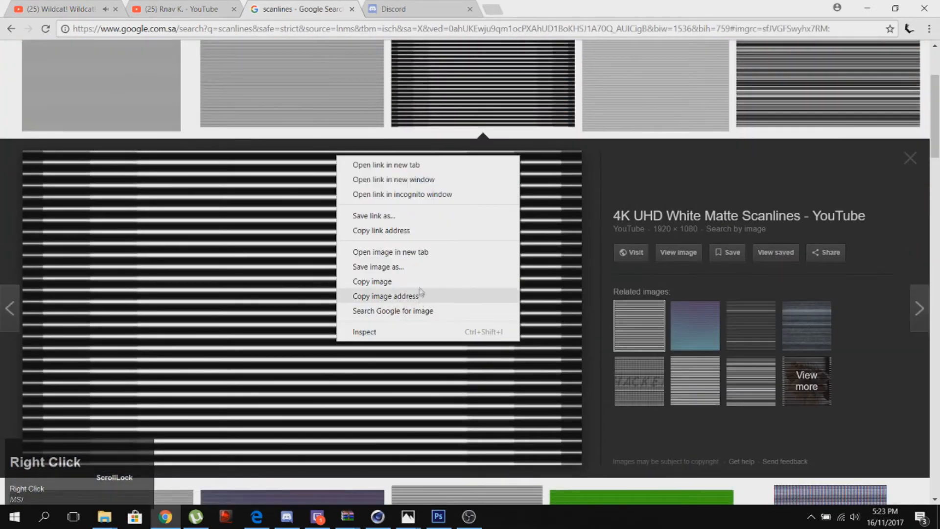
click(387, 295)
Step: Switch back to Photoshop, paste the scanlines image above the title, and stretch it horizontally to the full canvas width
click(438, 516)
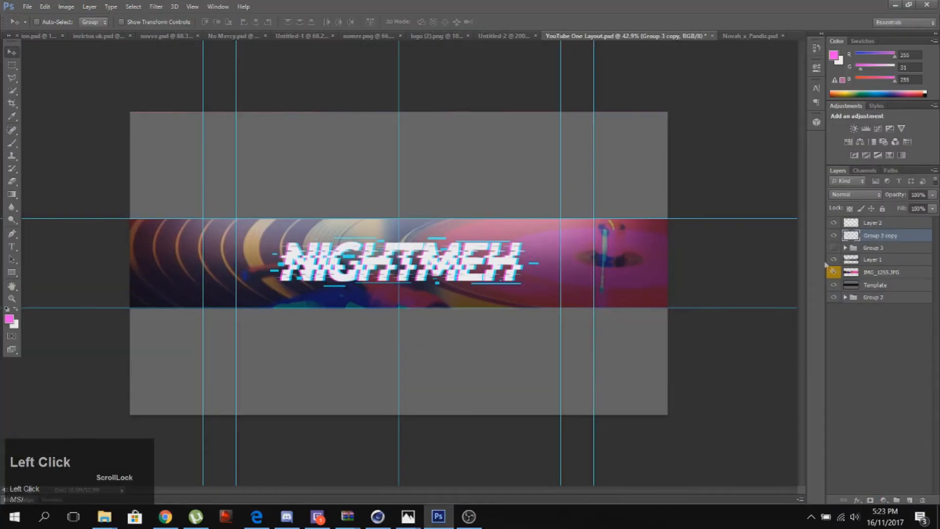
key(ctrl+v)
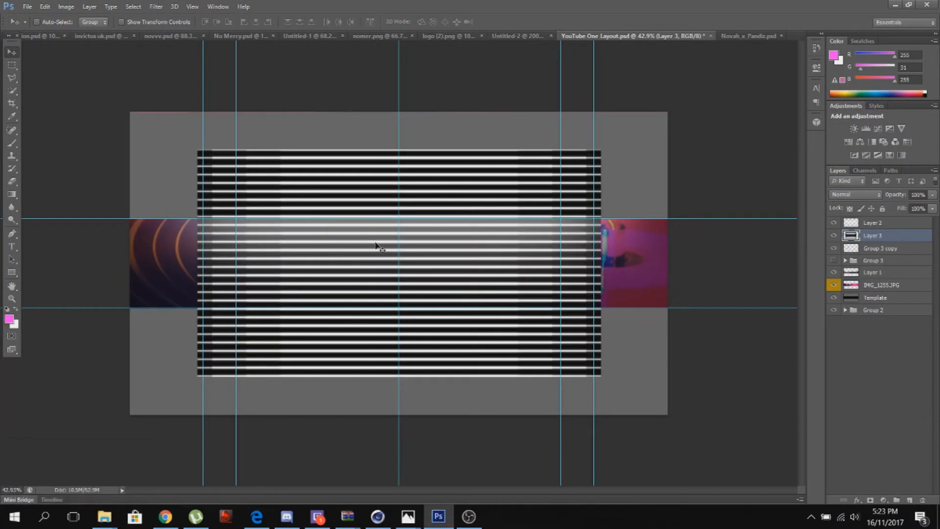
key(ctrl+t)
drag(601, 264, 724, 259)
key(Return)
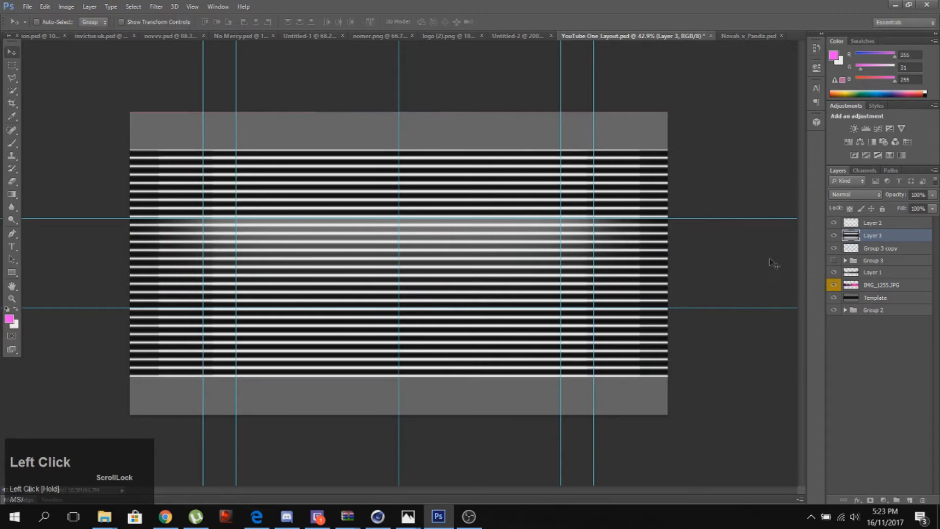
Step: Set the pasted scanlines layer's blend mode to Vivid Light
click(873, 195)
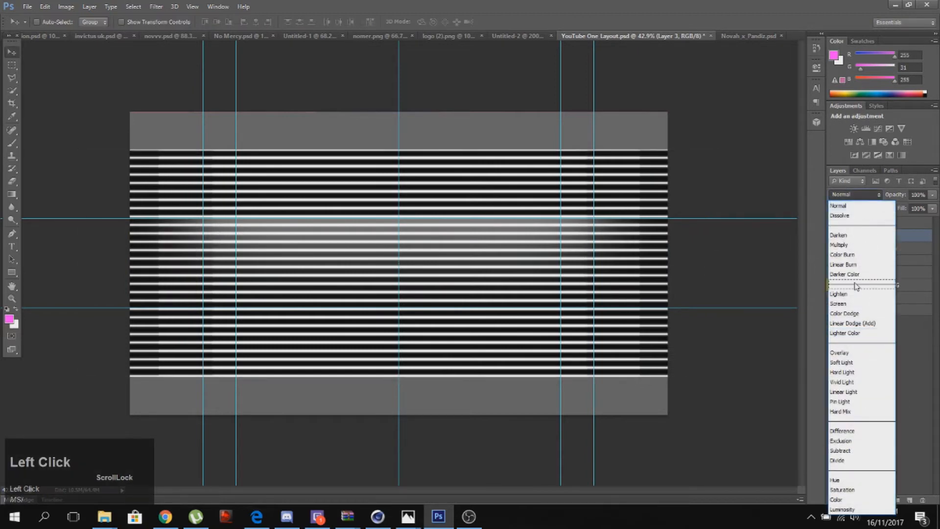
click(864, 385)
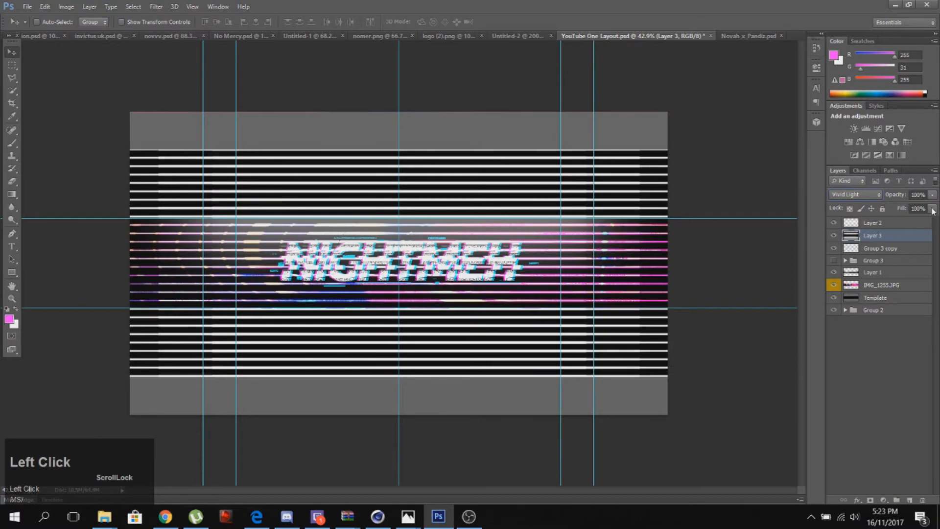
click(18, 297)
mouse_move(229, 269)
mouse_down()
mouse_move(250, 270)
mouse_move(237, 270)
mouse_up()
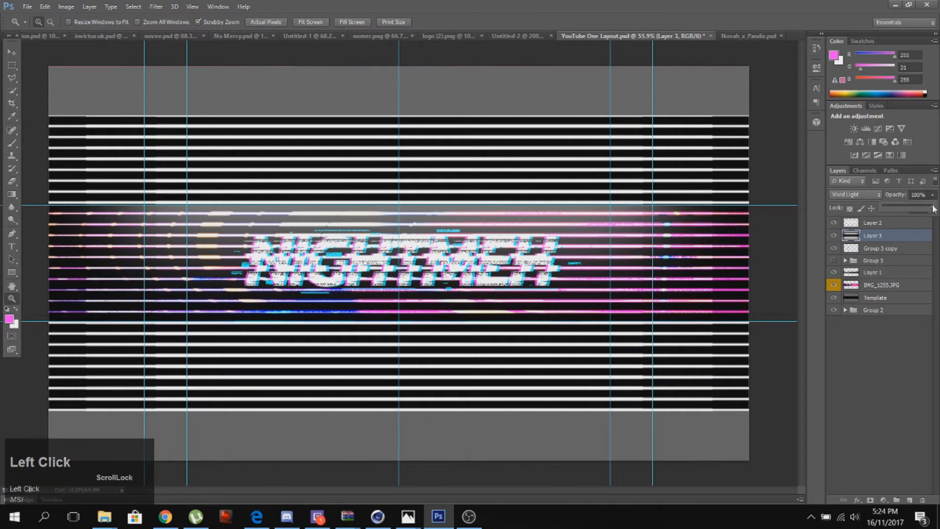
Step: Try lowering the scanlines layer to 25% opacity and erasing its centre with a large soft eraser, and undo both changes
drag(910, 209, 899, 207)
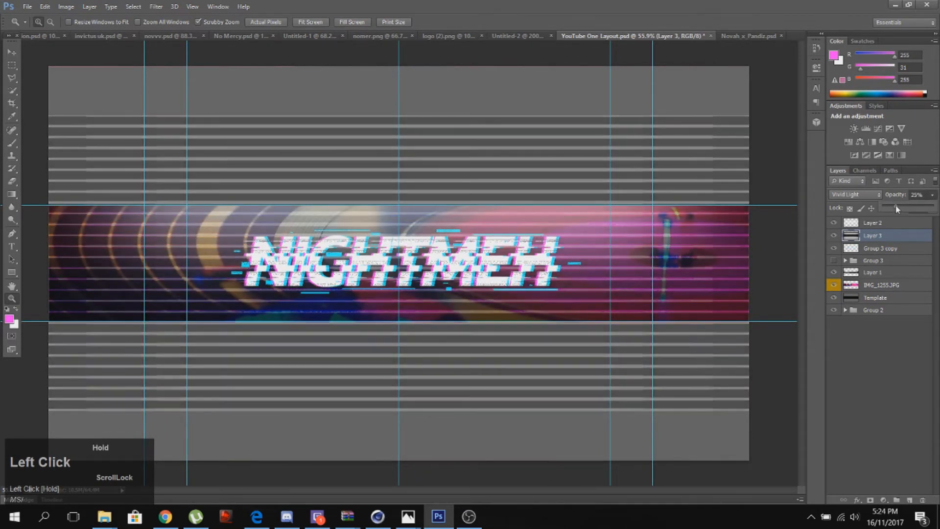
click(12, 185)
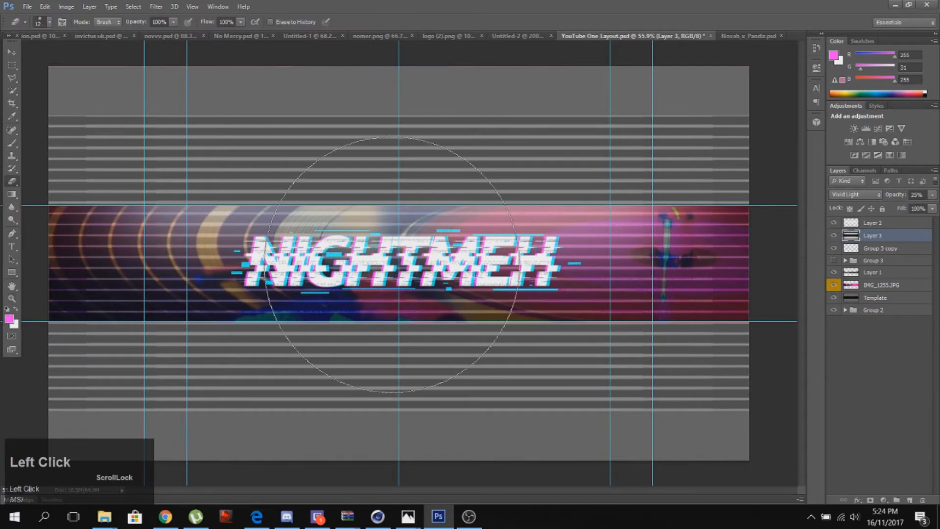
key(bracketright)
key(bracketright)
key(bracketright)
key(bracketright)
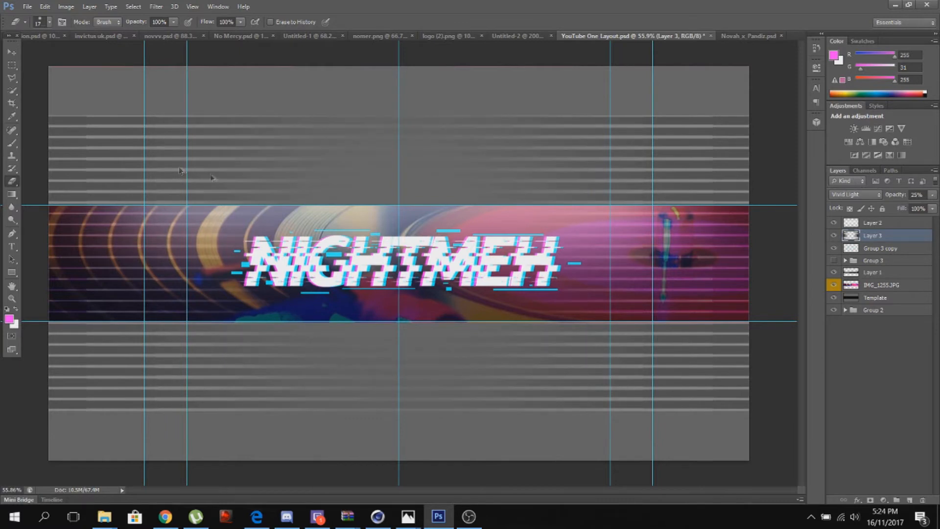
key(ctrl+alt+z)
key(ctrl+alt+z)
key(ctrl+alt+z)
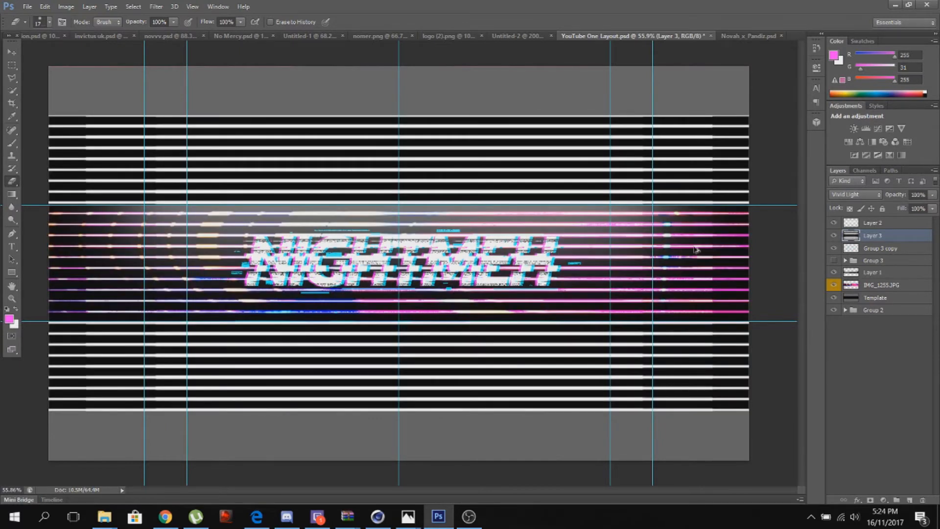
Step: Set the scanlines layer's opacity to 35% and erase the lines over the lettering through a quick selection made from the title layer
click(933, 195)
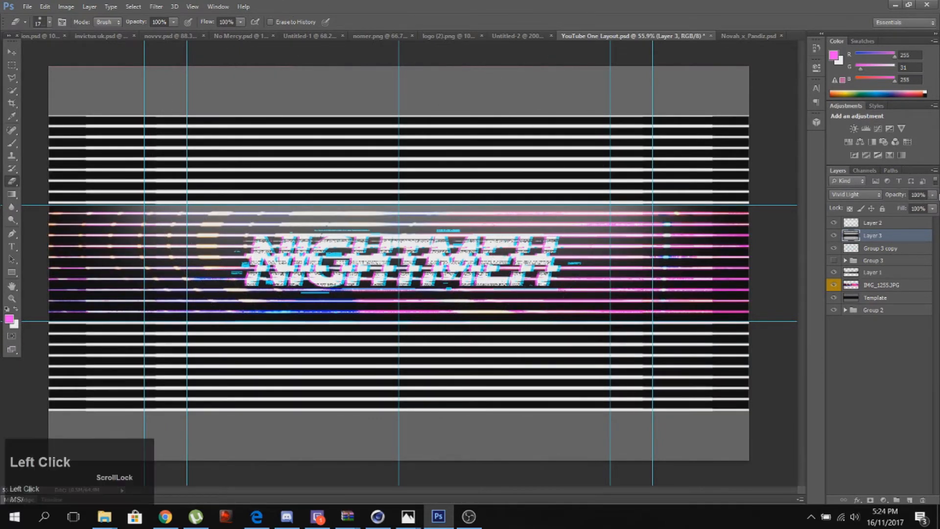
drag(926, 210, 902, 209)
key(alt+bracketleft)
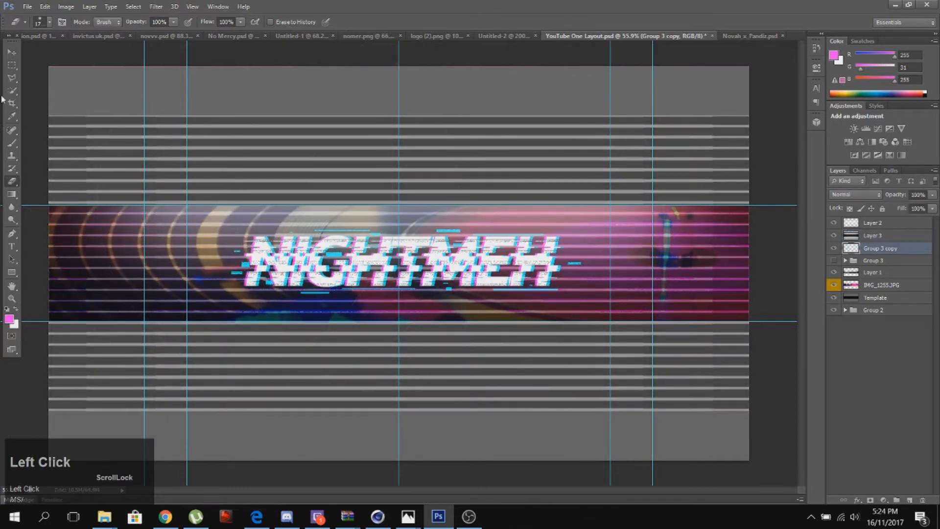
click(14, 92)
mouse_move(300, 235)
mouse_down()
mouse_move(530, 277)
mouse_move(485, 270)
mouse_up()
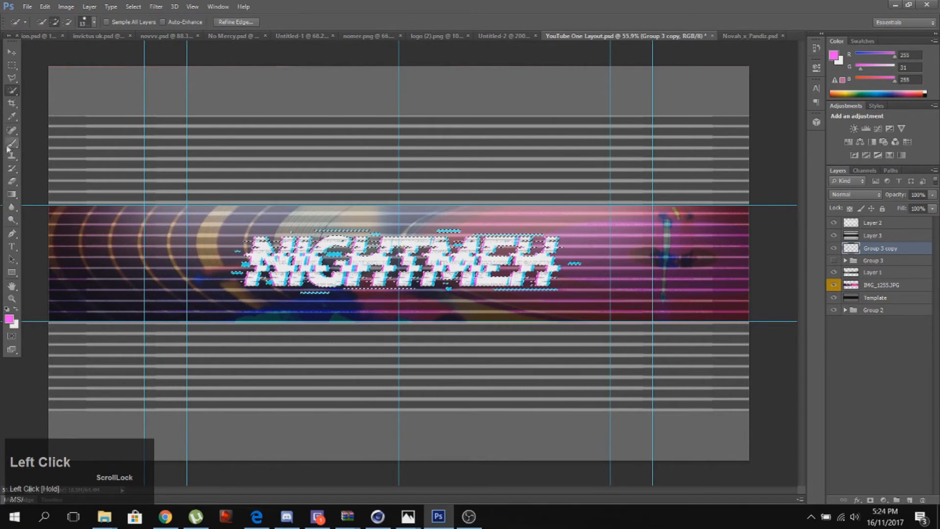
key(e)
key(alt+bracketright)
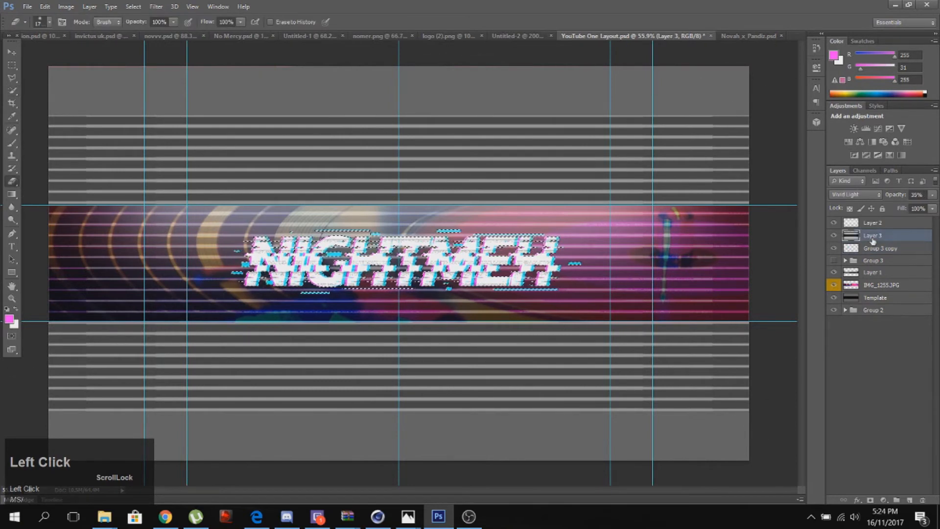
click(433, 269)
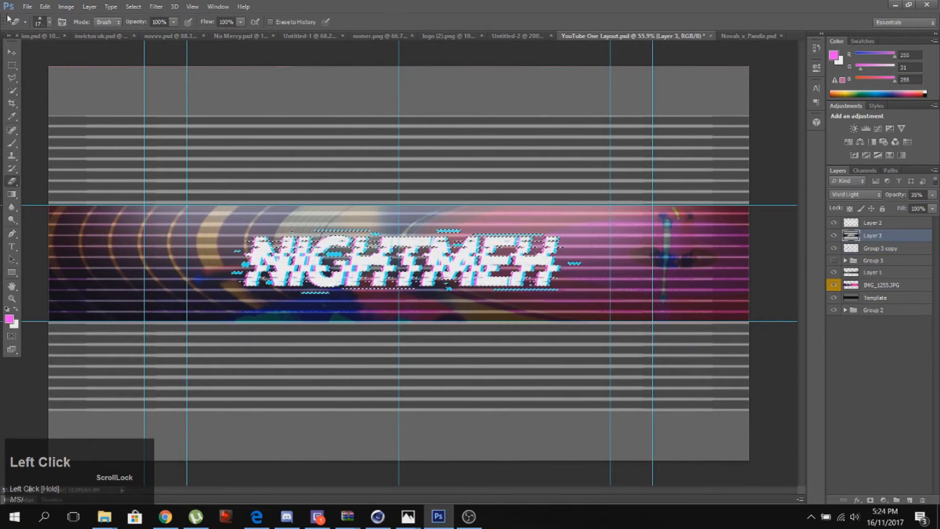
click(12, 90)
right_click(269, 192)
click(350, 201)
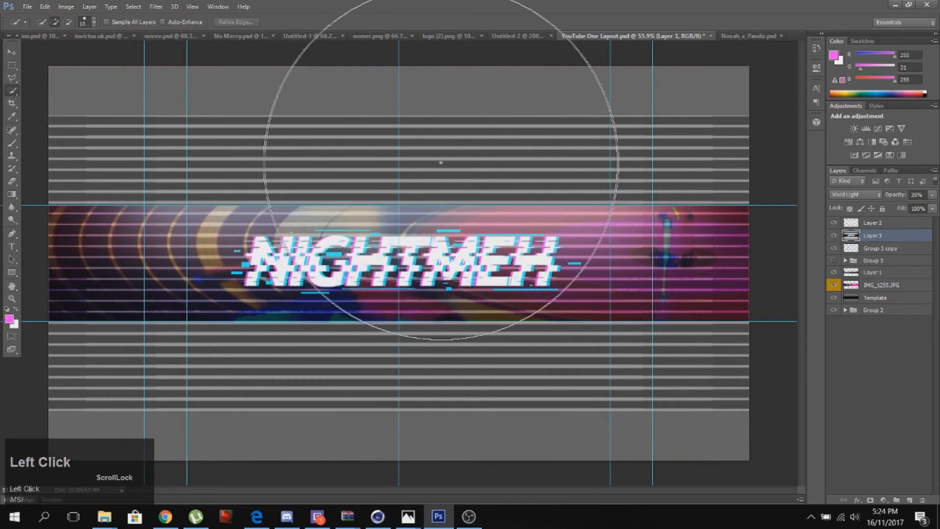
Step: Erase the scanlines outside the banner strip through an inverted rectangular selection, deselect, and lower the layer's opacity to about 15%
click(12, 64)
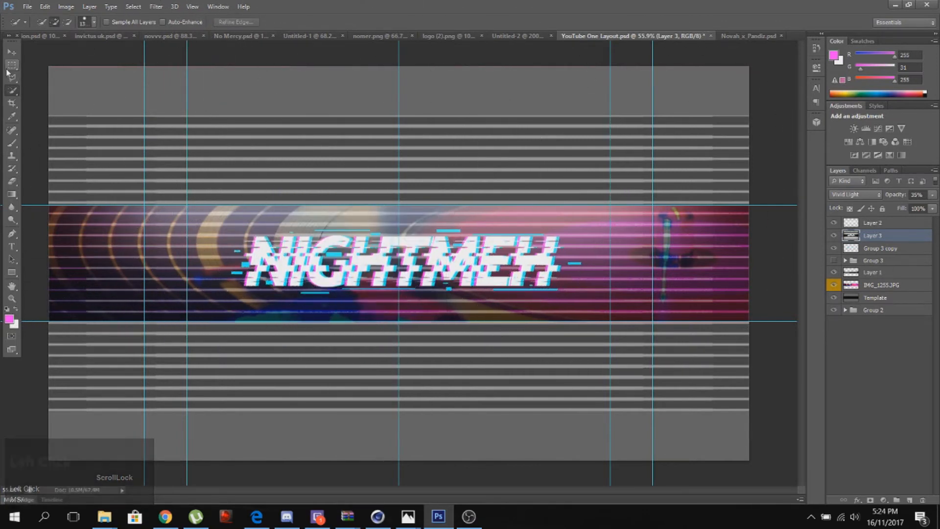
drag(49, 205, 777, 323)
right_click(549, 278)
click(561, 299)
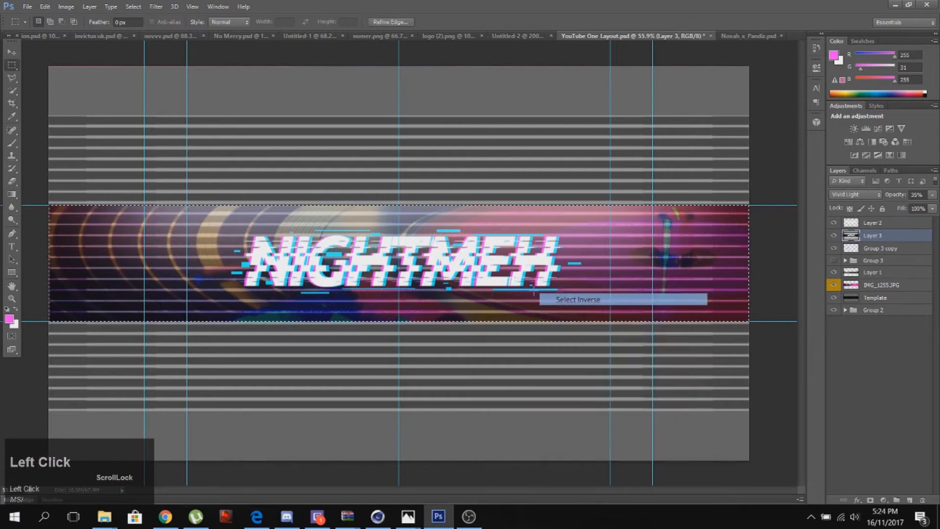
click(12, 181)
mouse_move(209, 84)
mouse_down()
mouse_move(231, 451)
mouse_move(872, 189)
mouse_move(937, 234)
mouse_up()
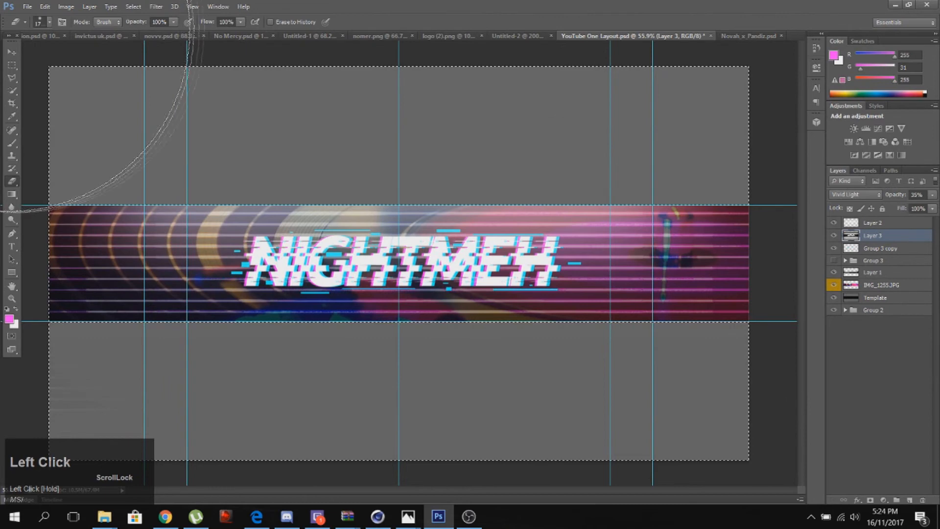
click(13, 63)
click(84, 100)
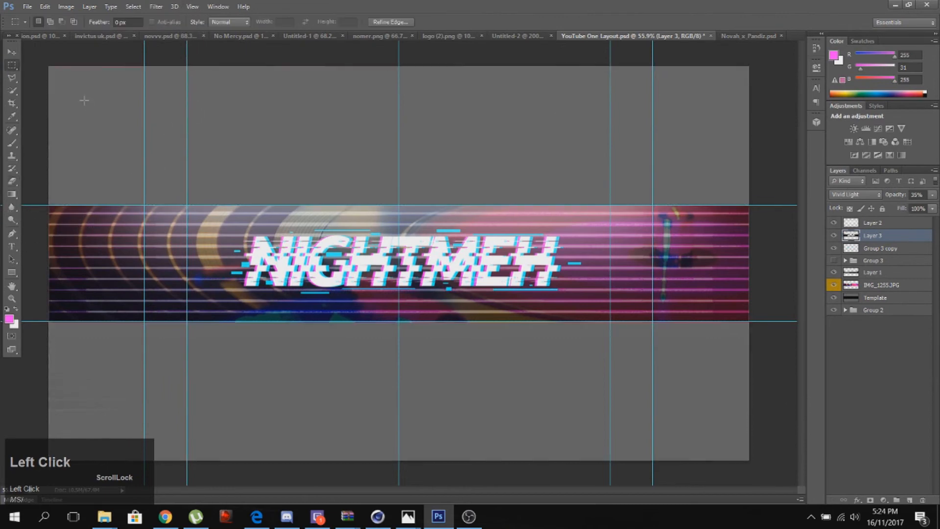
click(932, 194)
drag(901, 209, 909, 210)
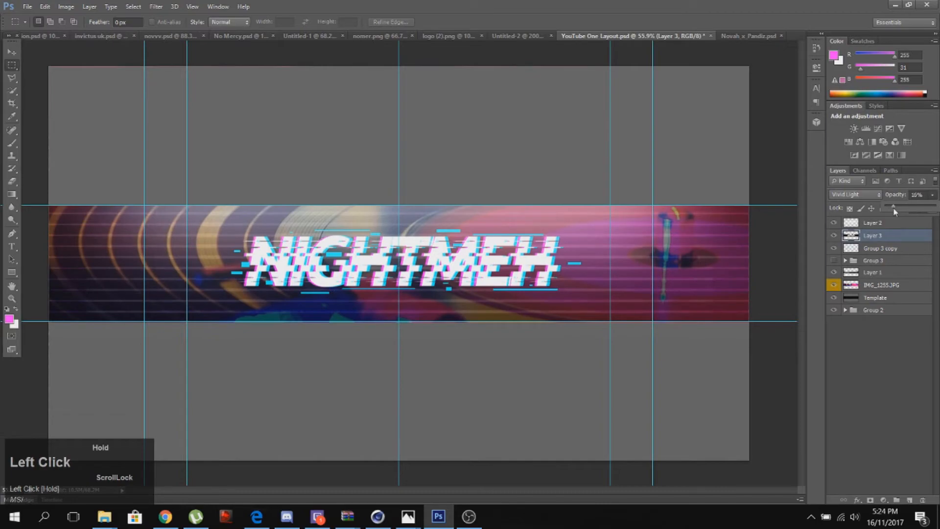
Step: Switch to the browser, find a finer black-and-white scanlines picture in the image results, and copy it
click(169, 515)
scroll(392, 352, down, 10)
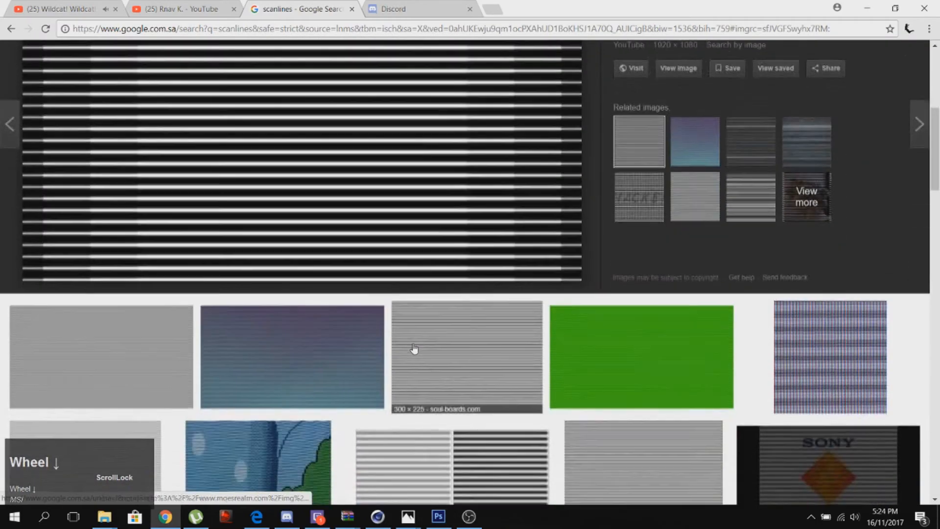
scroll(367, 356, down, 4)
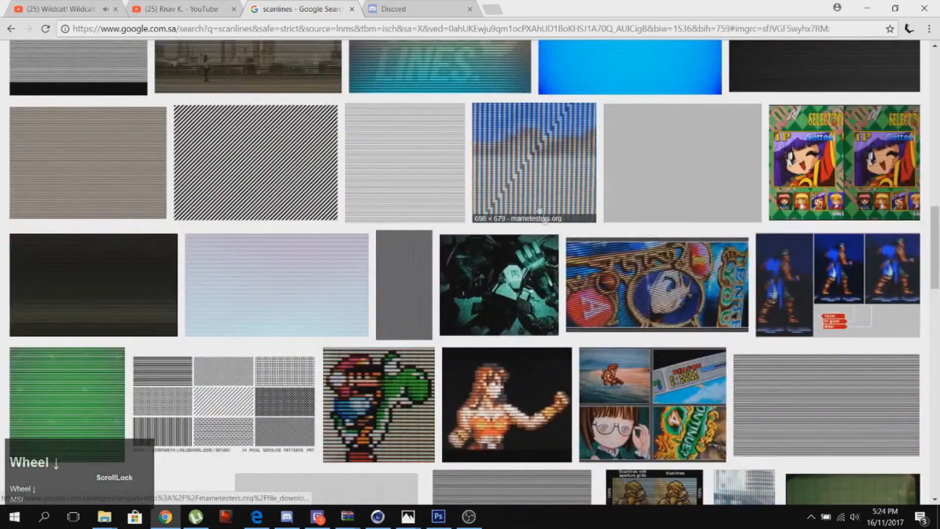
scroll(296, 256, down, 4)
click(839, 215)
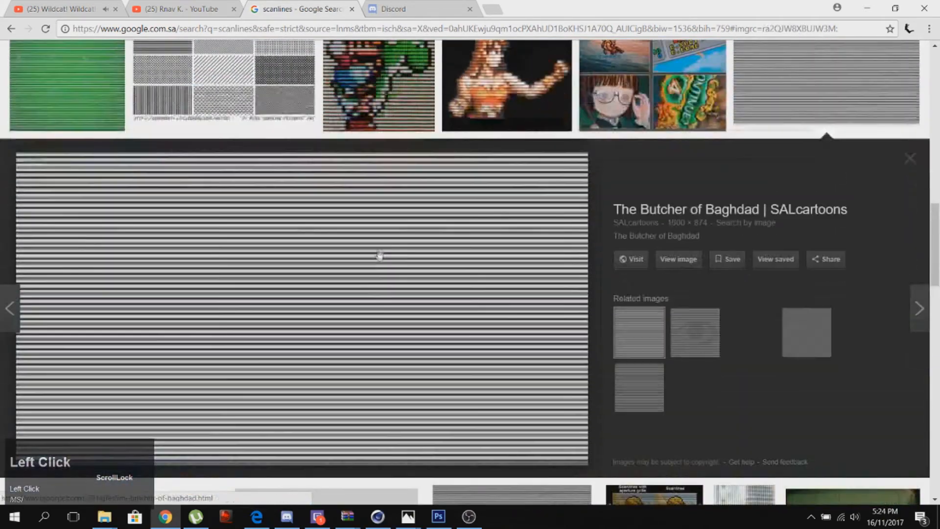
right_click(435, 339)
click(477, 275)
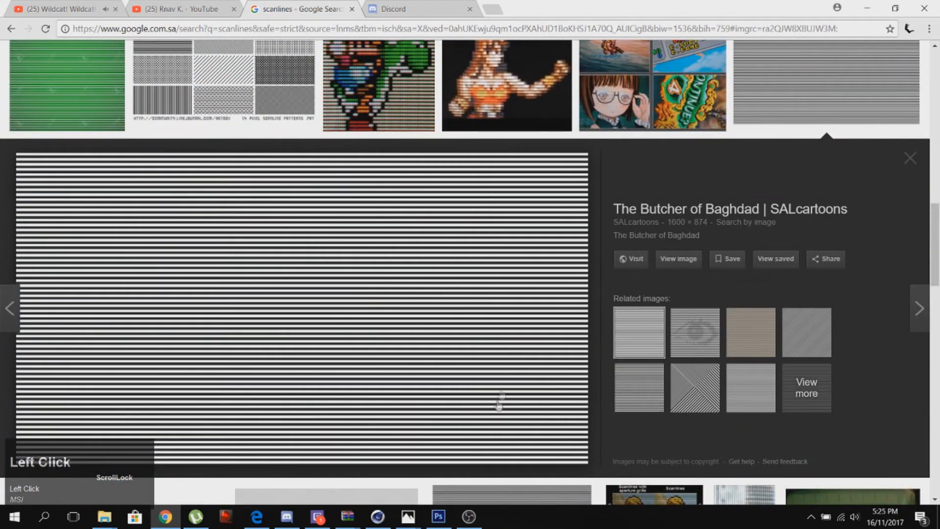
Step: Try pasting the copied fine scanlines into the banner document and transforming them
click(438, 516)
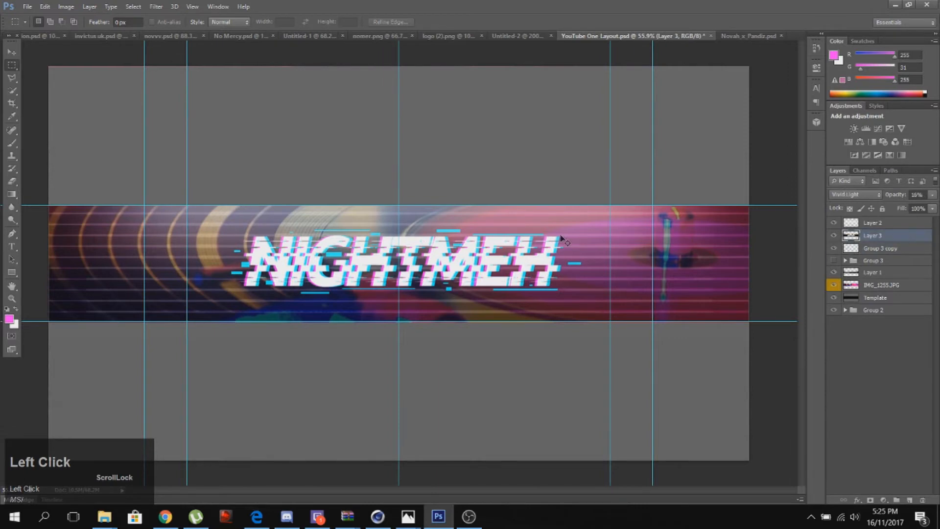
key(ctrl+v)
drag(897, 248, 900, 258)
key(ctrl+t)
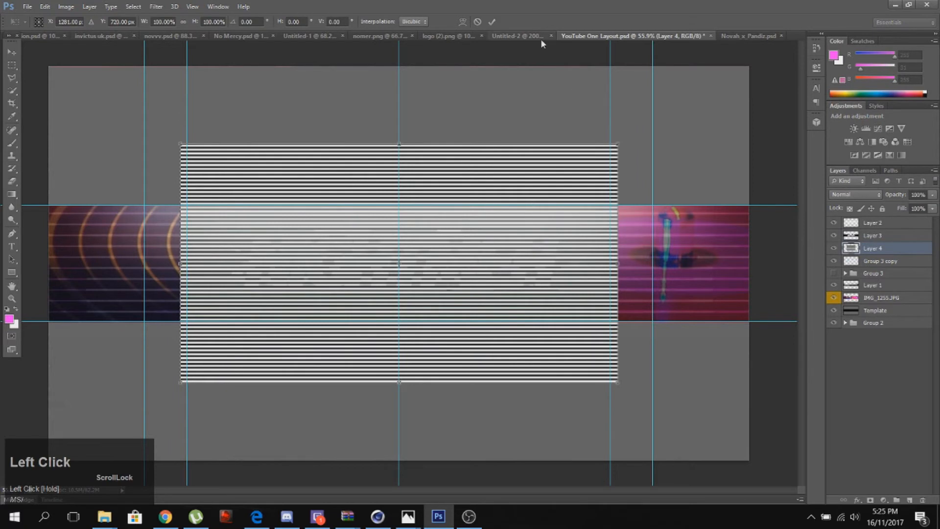
click(477, 21)
Step: Undo the paste, the opacity changes and the erasing, back to the uncut Vivid Light scanlines layer at full opacity
key(ctrl+alt+z)
key(ctrl+alt+z)
key(ctrl+alt+z)
key(ctrl+alt+z)
key(ctrl+alt+z)
key(ctrl+alt+z)
key(ctrl+alt+z)
key(ctrl+alt+z)
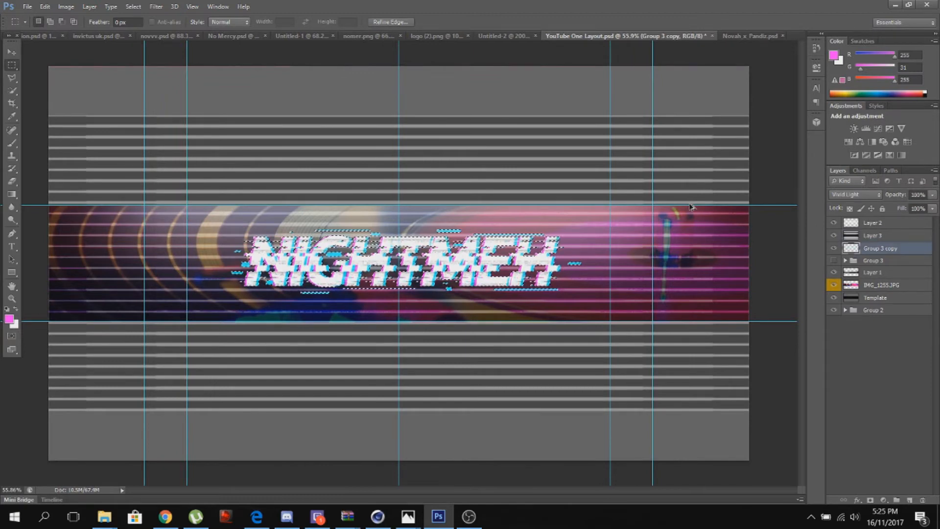
key(ctrl+alt+z)
key(ctrl+alt+z)
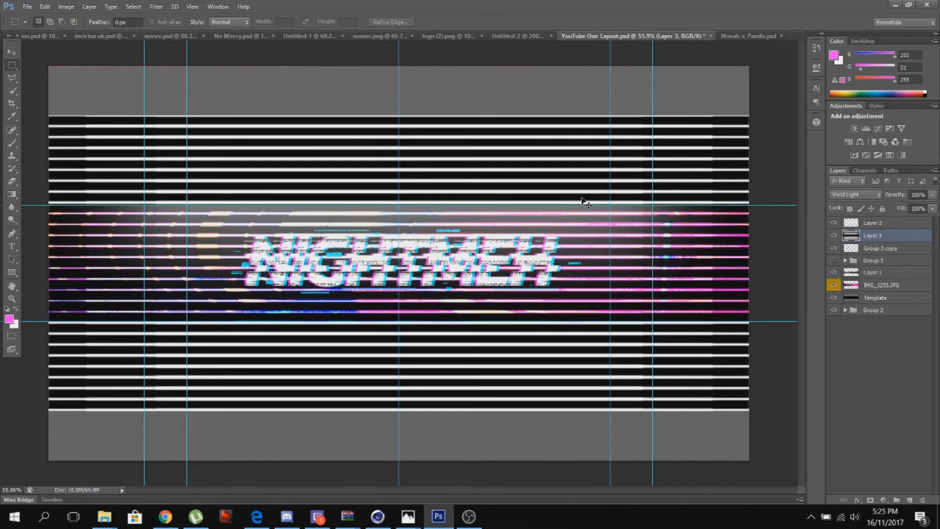
Step: Squash the scanlines on Layer 3 vertically until they fit the height of the banner strip
key(ctrl+t)
drag(399, 116, 406, 200)
click(492, 21)
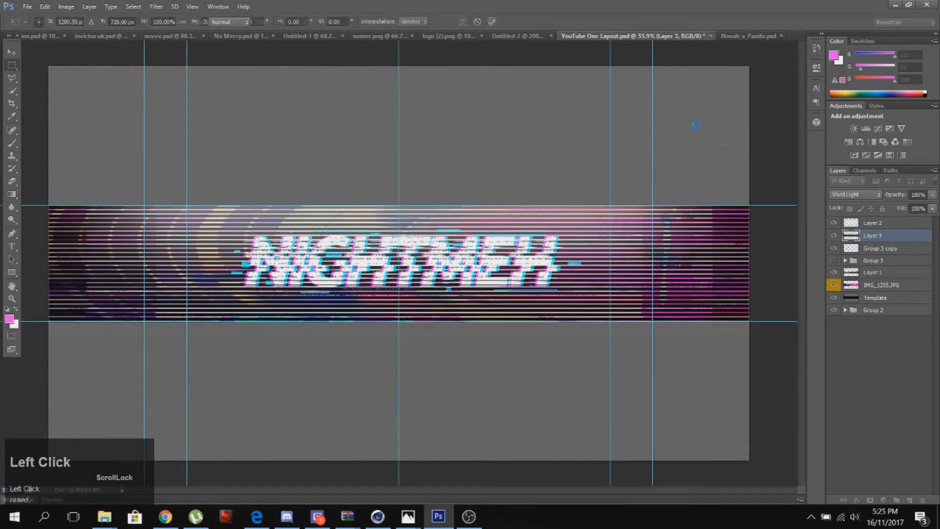
Step: Erase Layer 3's scanlines over the lettering through a selection made from the title layer, deselect, and lower the layer's opacity to 15%
click(913, 247)
click(12, 181)
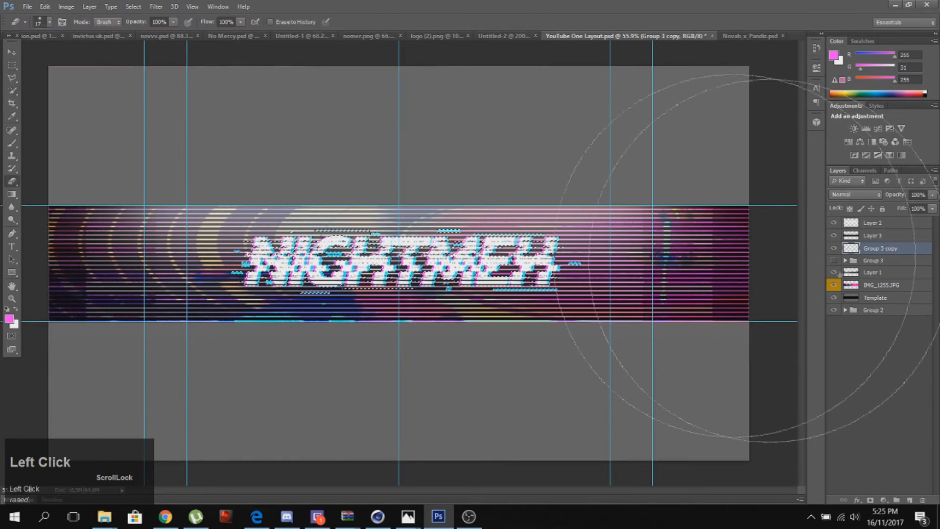
click(882, 237)
mouse_move(440, 266)
mouse_down()
mouse_move(563, 260)
mouse_move(1, 165)
mouse_up()
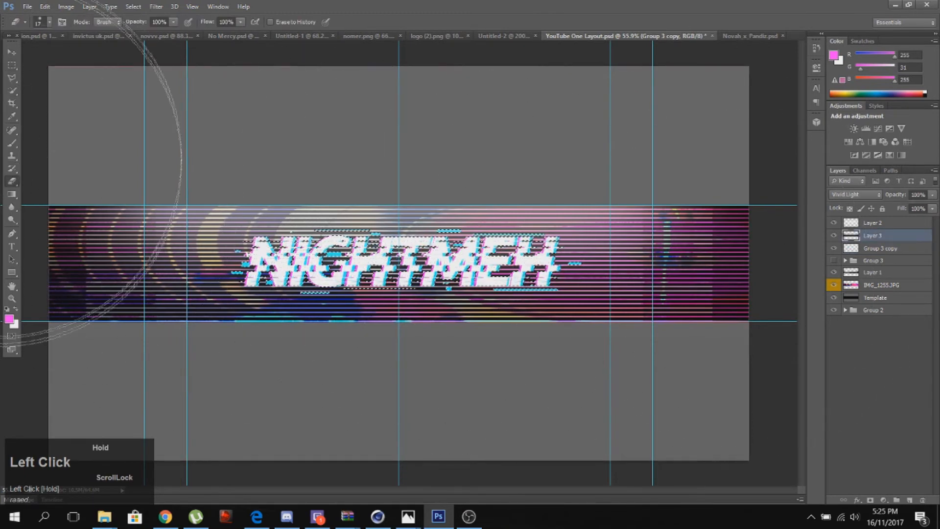
click(12, 65)
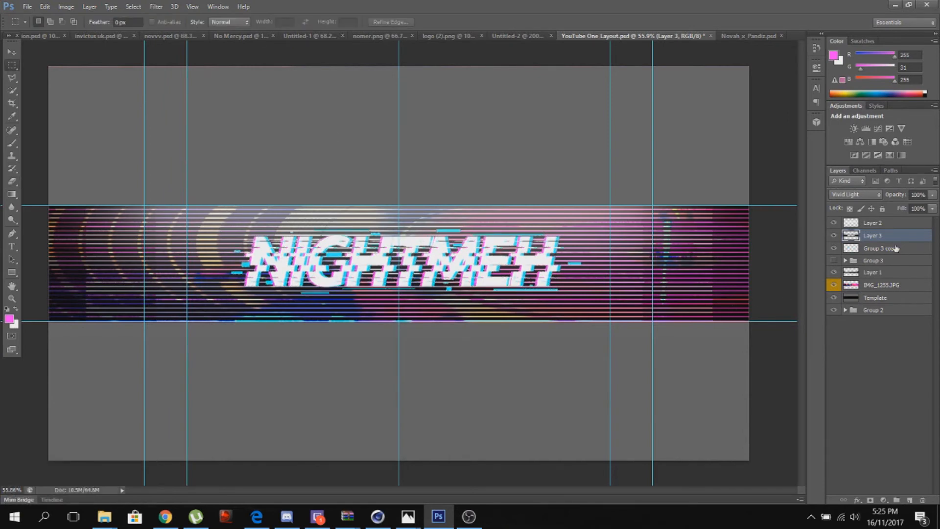
click(932, 195)
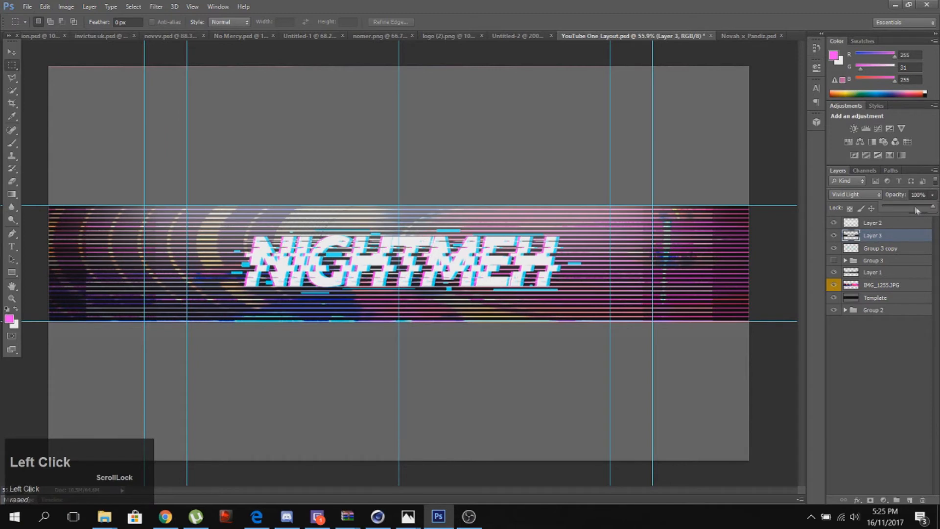
drag(899, 209, 892, 209)
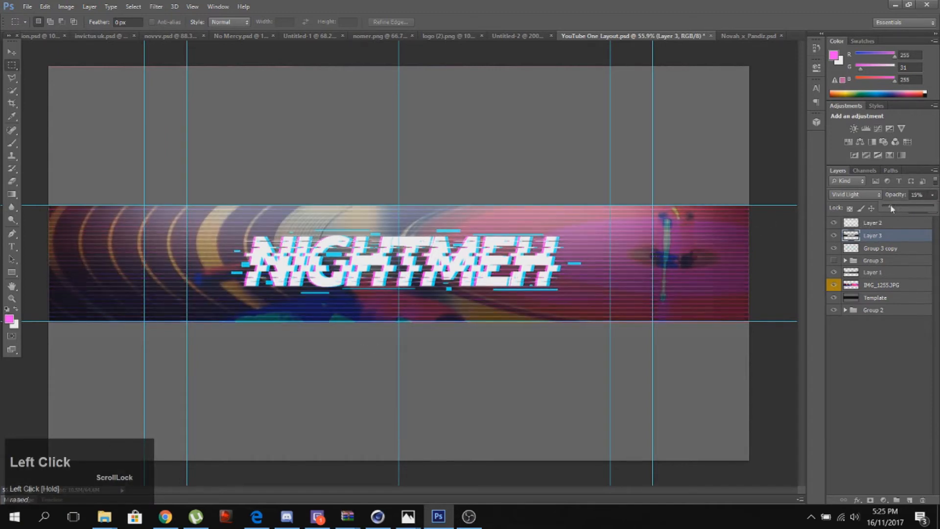
Step: Copy the fine scanlines picture from the browser again and paste it into the banner just above the Group 3 copy layer
click(165, 516)
right_click(448, 257)
click(482, 381)
click(438, 515)
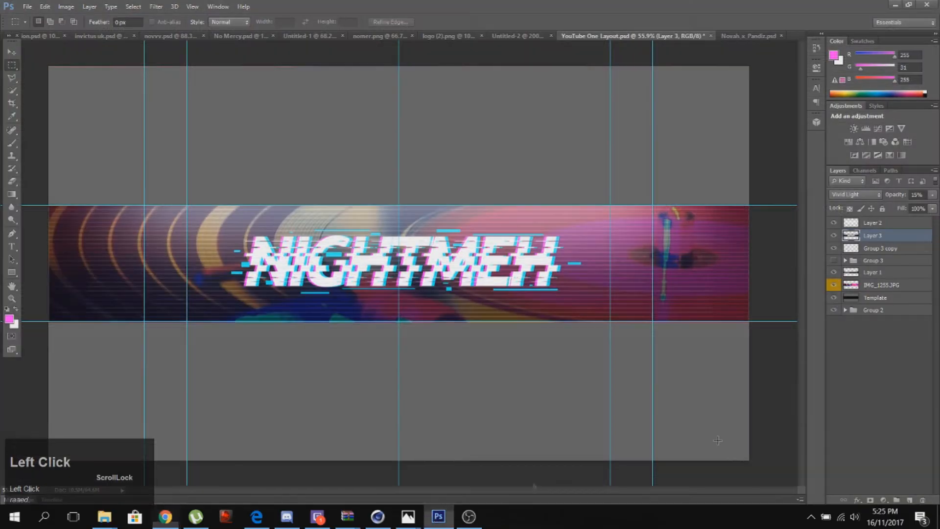
click(910, 249)
key(ctrl+v)
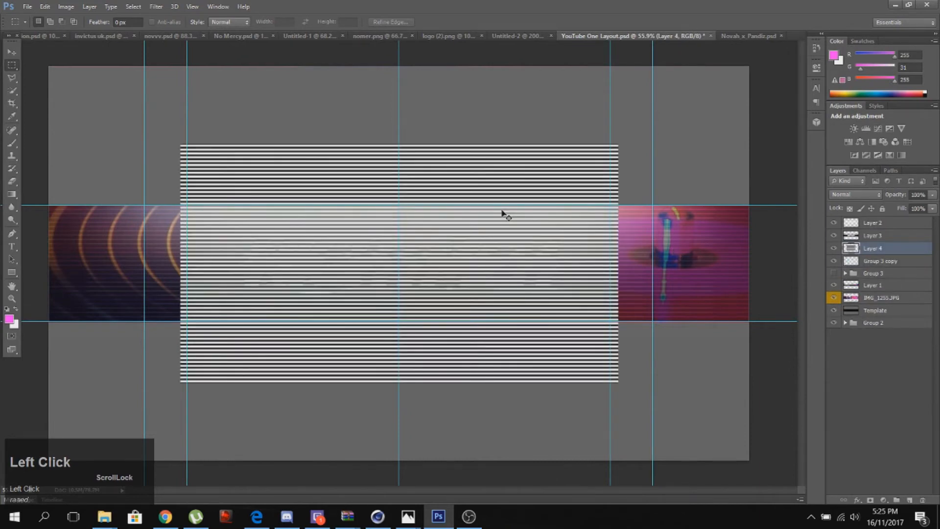
Step: Transform the pasted fine scanlines to fill the banner strip's full width and height
key(ctrl+t)
drag(398, 145, 399, 205)
drag(619, 263, 751, 254)
key(Return)
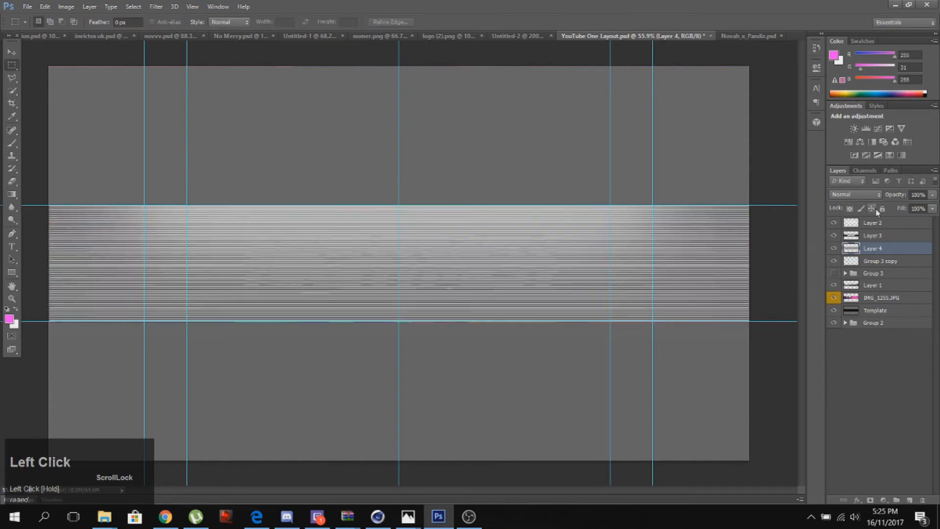
Step: Set Layer 4 to Screen blending at 16% opacity and move it above Layer 3
drag(869, 195, 856, 304)
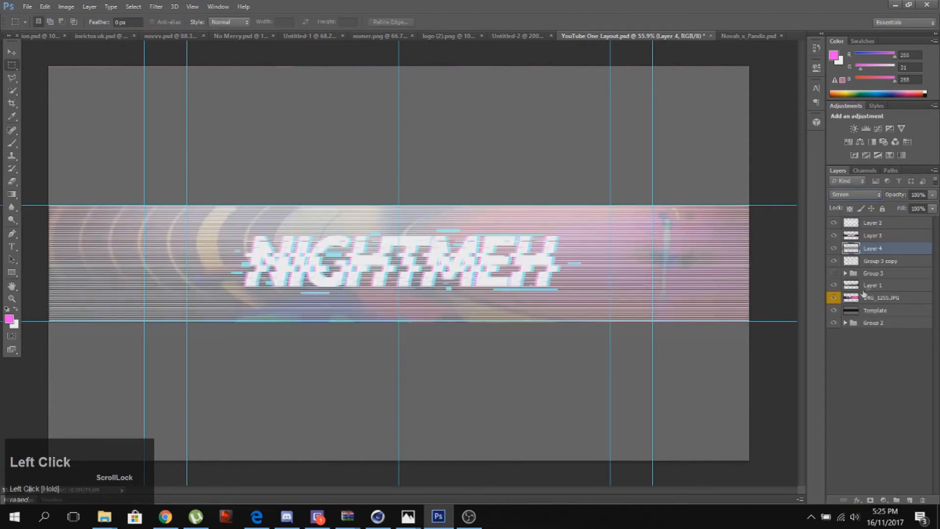
click(932, 194)
drag(890, 208, 900, 213)
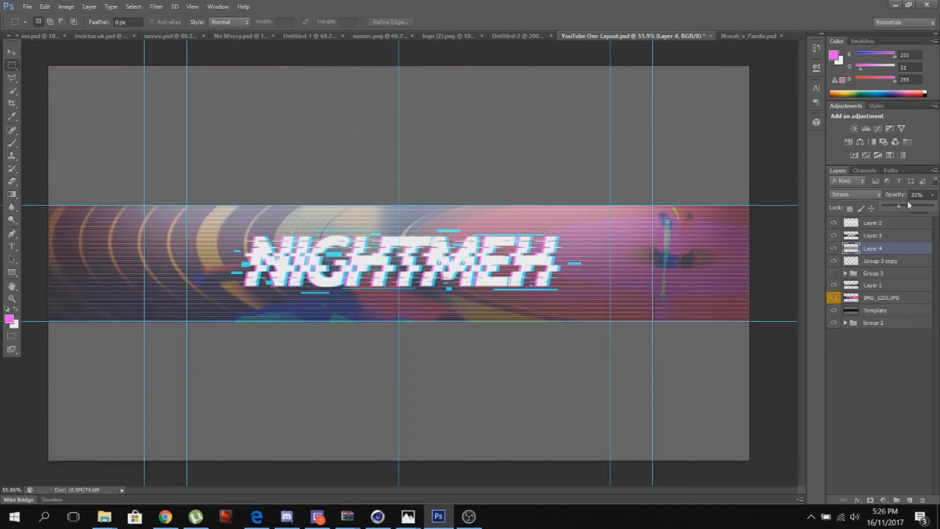
drag(900, 206, 889, 204)
drag(887, 257, 889, 230)
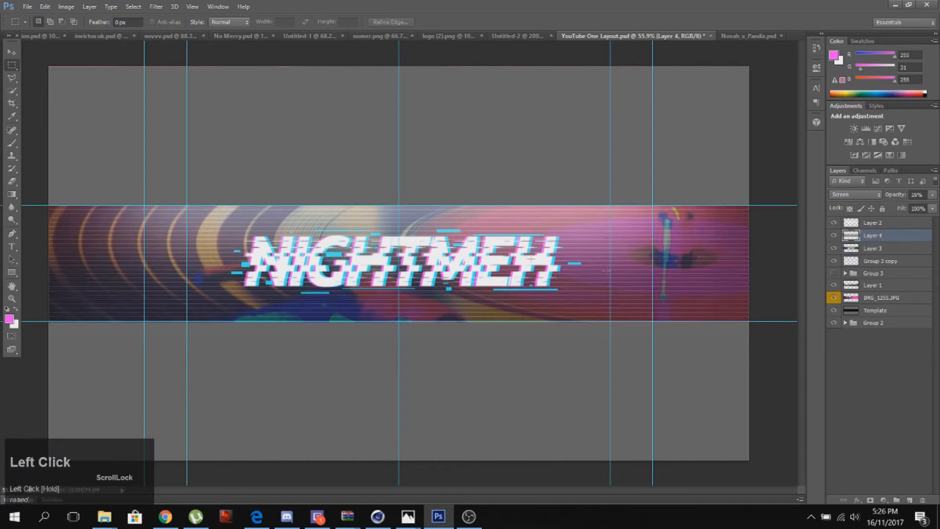
click(81, 88)
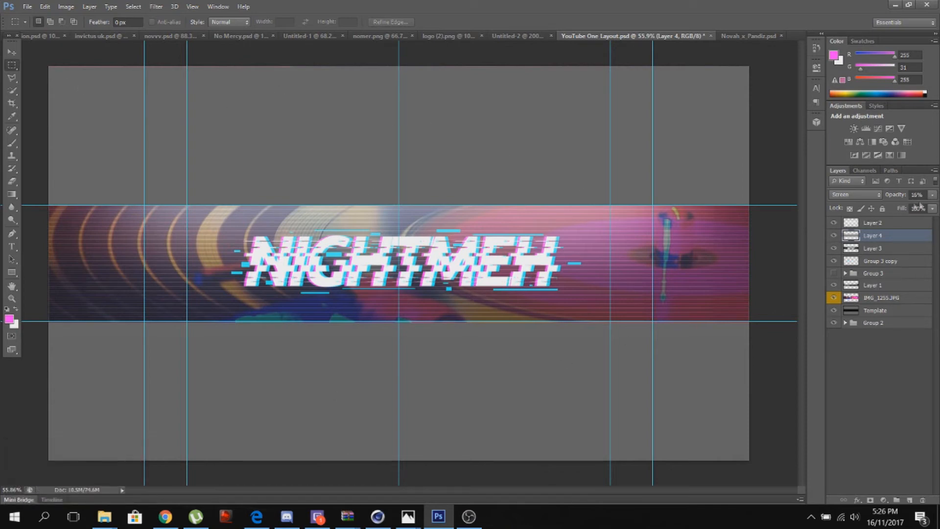
Step: Try Vivid Light on Layer 4, raise its opacity to 36%, and settle on Overlay as its blend mode
click(854, 194)
click(847, 380)
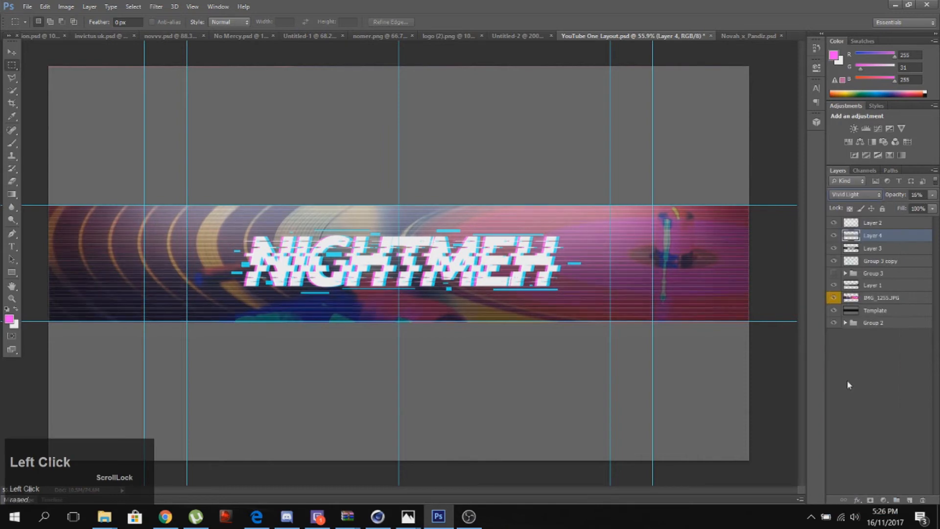
drag(919, 238, 902, 208)
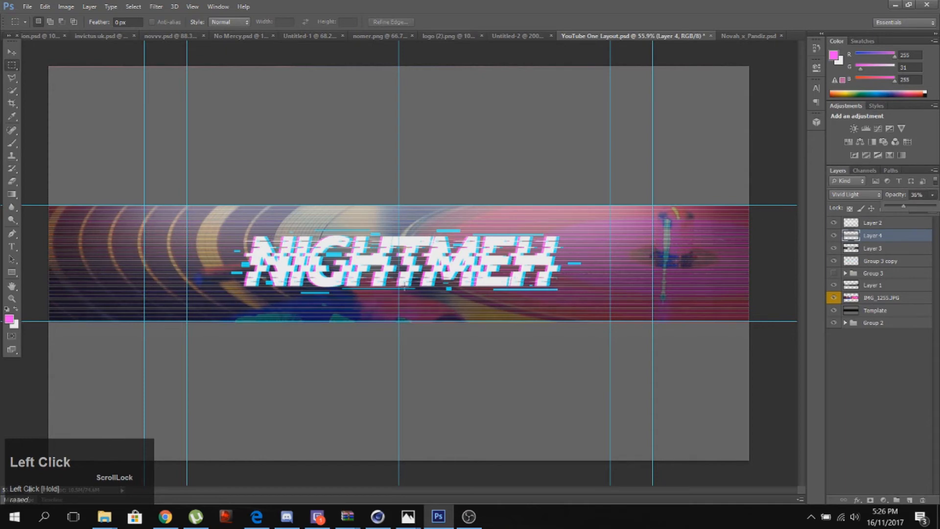
click(853, 195)
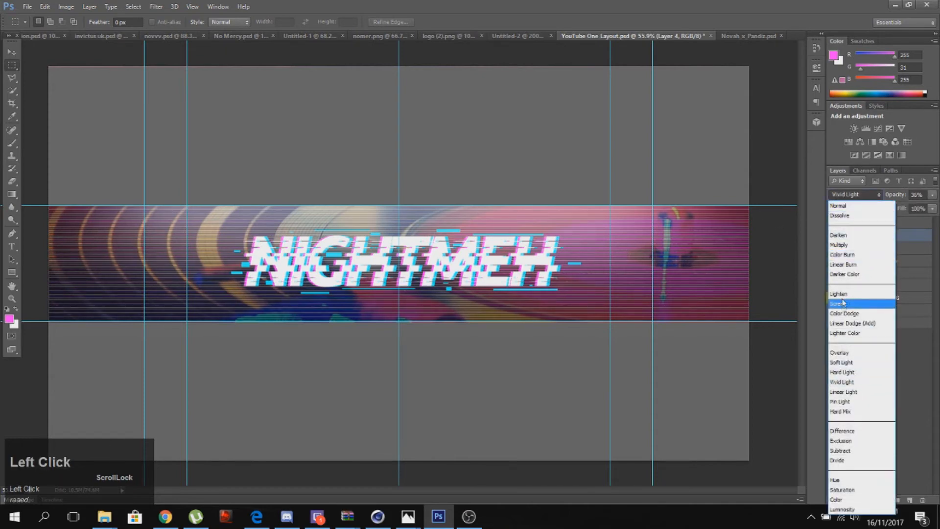
click(846, 352)
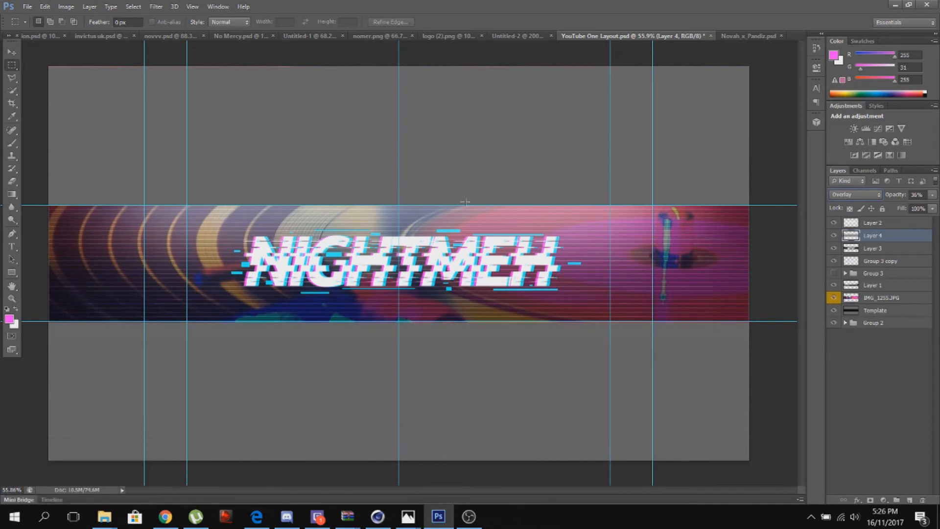
Step: Group all the layers from Layer 2 down to Template and duplicate that group
click(908, 224)
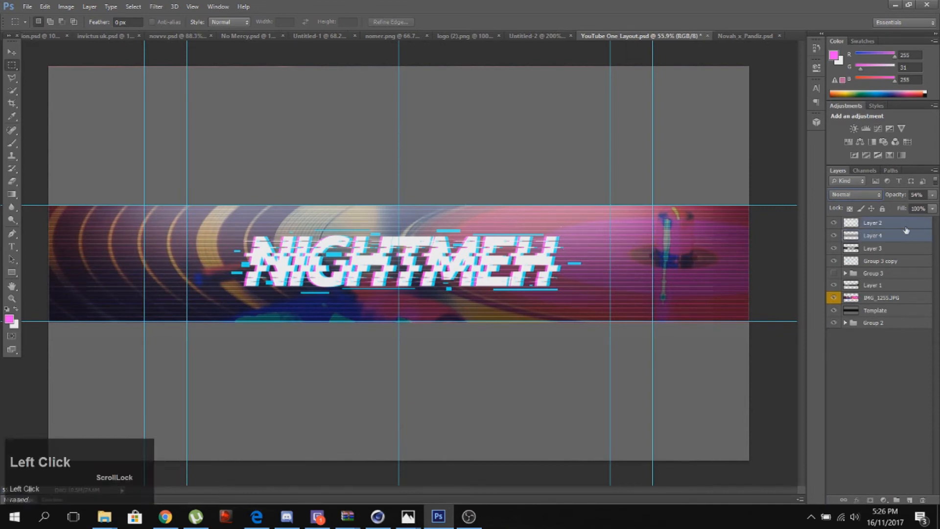
shift+click(911, 237)
shift+click(909, 261)
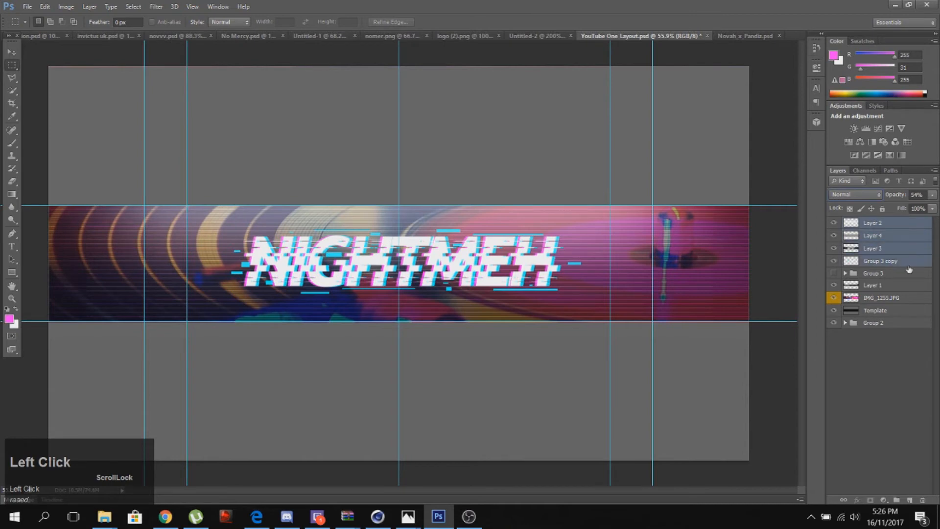
ctrl+click(909, 275)
ctrl+click(908, 286)
ctrl+click(907, 297)
ctrl+click(903, 312)
drag(902, 297, 896, 499)
key(ctrl+j)
Step: Try merging the duplicated group and making a quick selection on it, and undo both
key(ctrl+e)
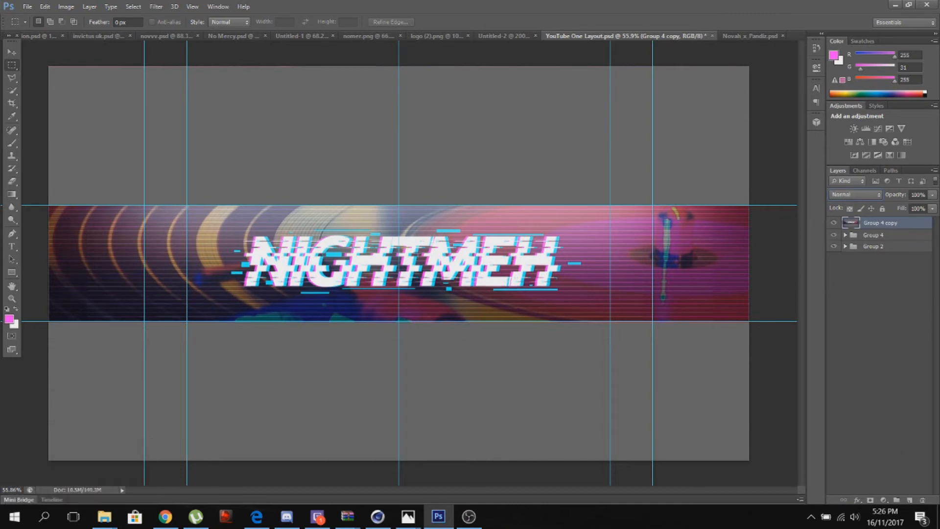
click(12, 91)
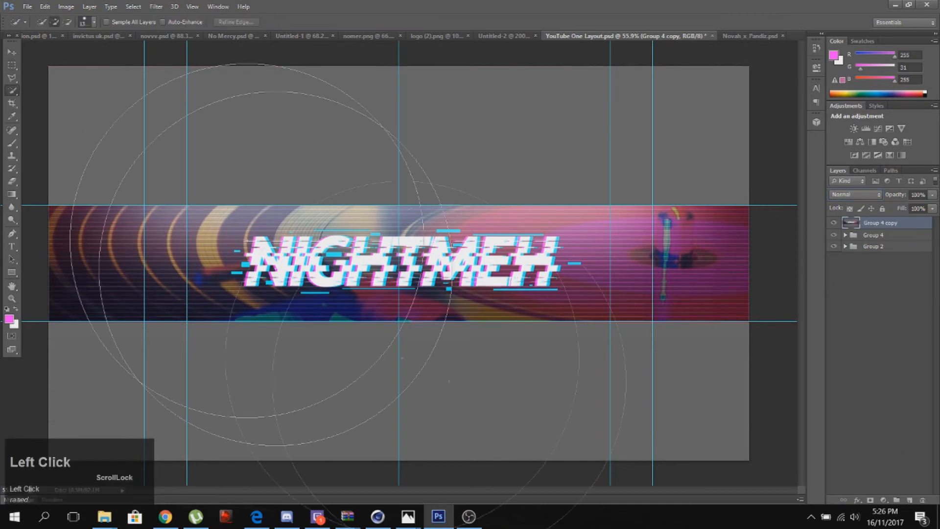
click(658, 244)
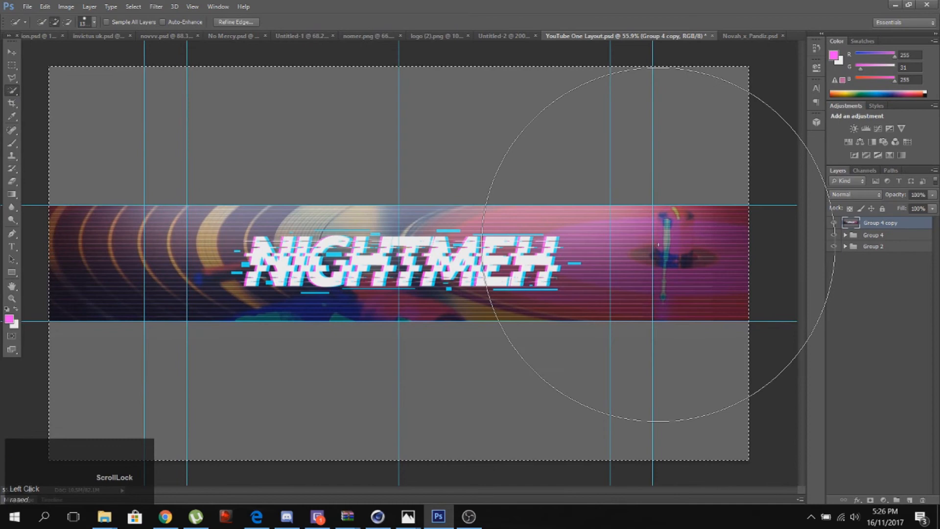
key(ctrl+alt+z)
key(ctrl+alt+z)
Step: Expand the Group 4 copy group and delete the Template layer inside it
click(844, 222)
scroll(888, 360, down, 1)
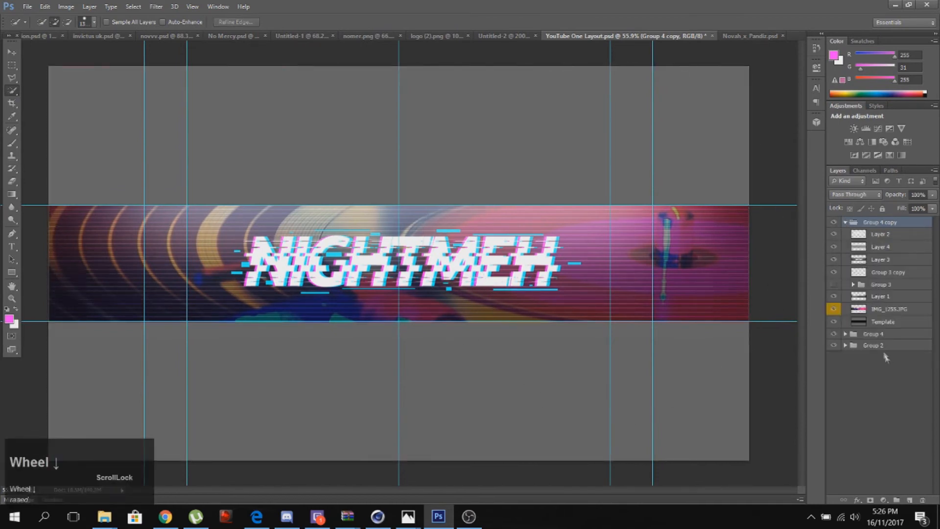
click(892, 322)
right_click(893, 322)
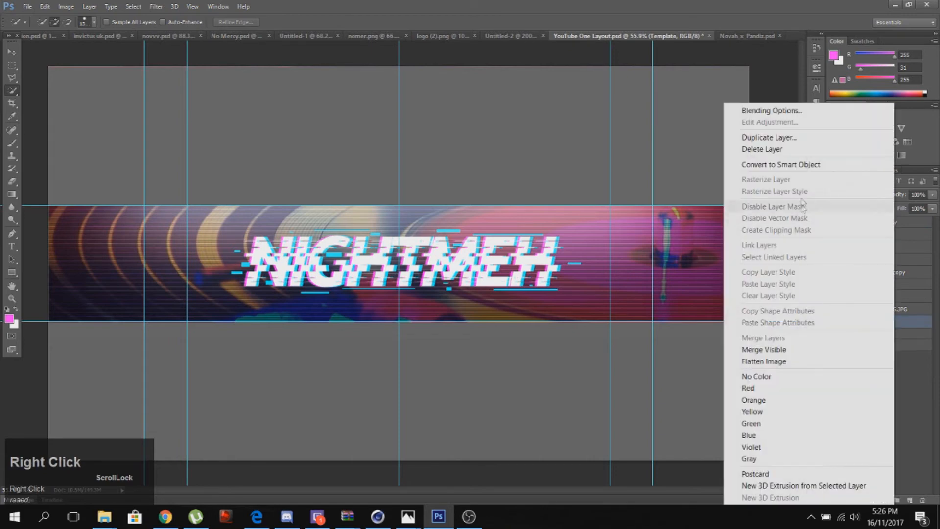
click(797, 149)
click(451, 250)
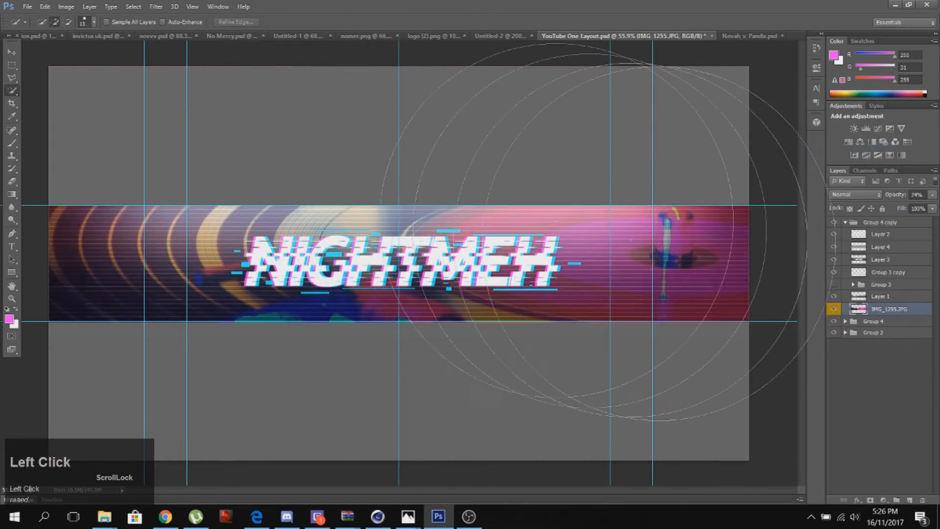
Step: Add a new layer beneath IMG_1255.JPG in Group 4 copy and marquee-select the banner strip between the horizontal guides
click(910, 499)
drag(899, 309, 918, 313)
click(12, 65)
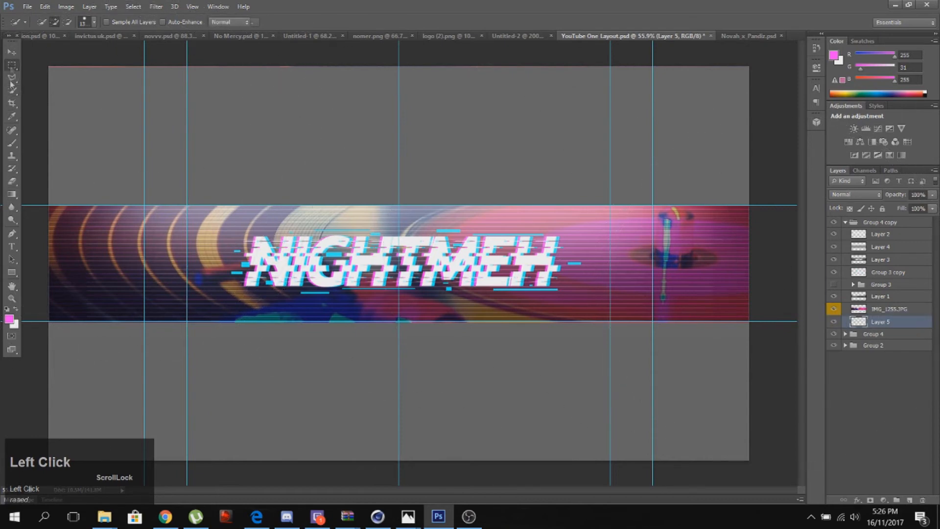
drag(46, 202, 759, 322)
Step: Set the foreground colour to black and brush-fill the selected banner strip on the new layer
click(12, 143)
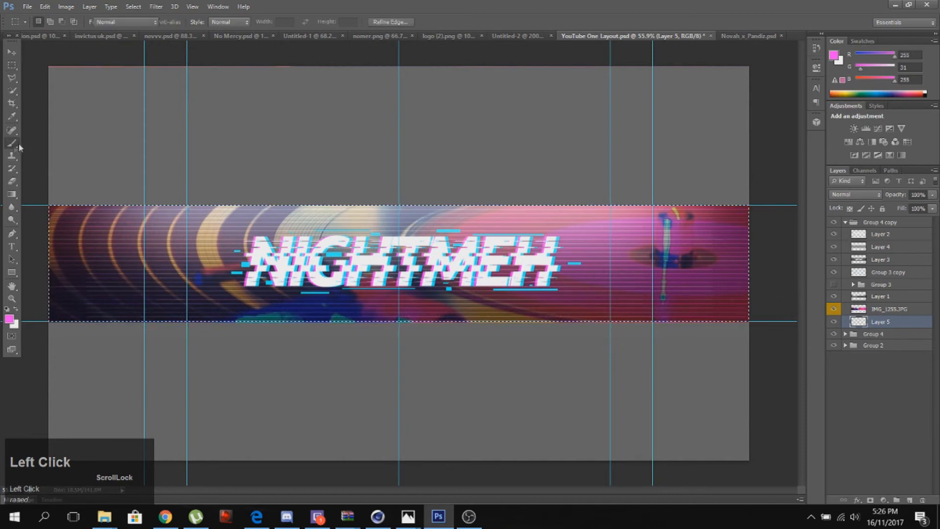
click(896, 92)
drag(896, 92, 897, 100)
mouse_move(720, 282)
mouse_down()
mouse_move(630, 291)
mouse_move(482, 279)
mouse_move(937, 284)
mouse_move(935, 294)
mouse_up()
Step: Lower the opacity of the IMG_1255.JPG layer to 57% to darken the turntable background
click(888, 309)
drag(932, 194, 923, 209)
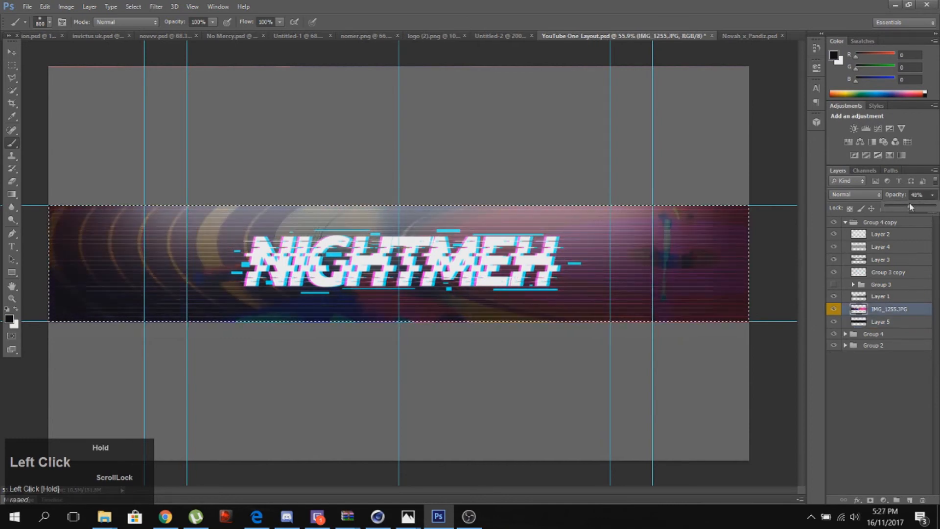
drag(911, 205, 914, 204)
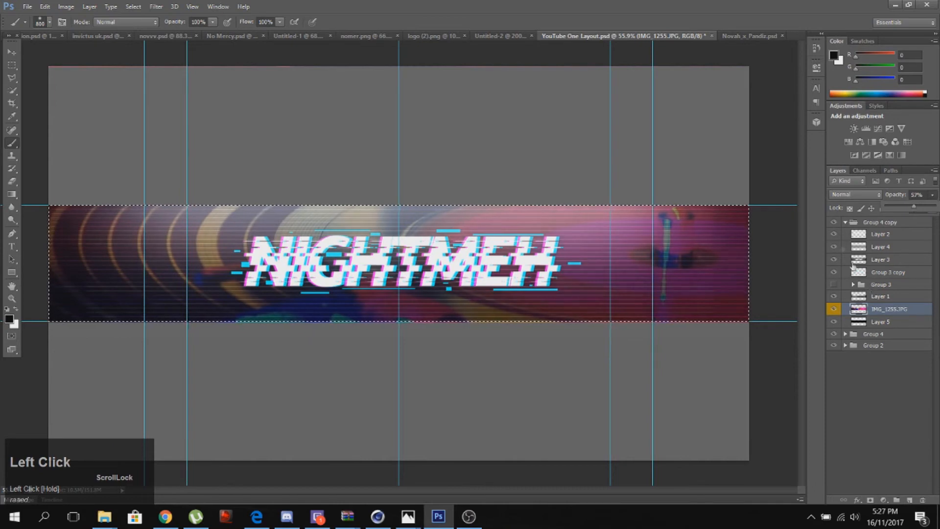
Step: Merge Group 4 copy into a single layer, quick-select the banner strip and paste a copy of it on a new layer
click(846, 222)
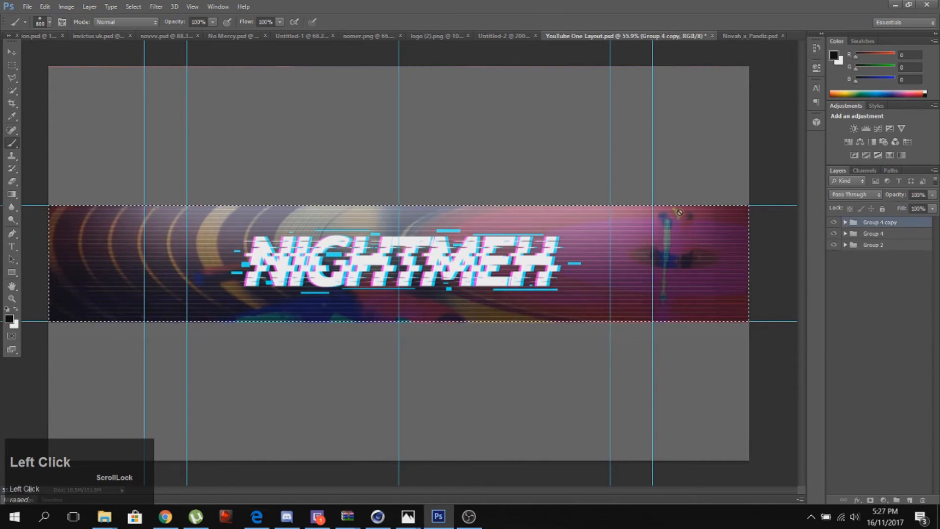
key(ctrl+e)
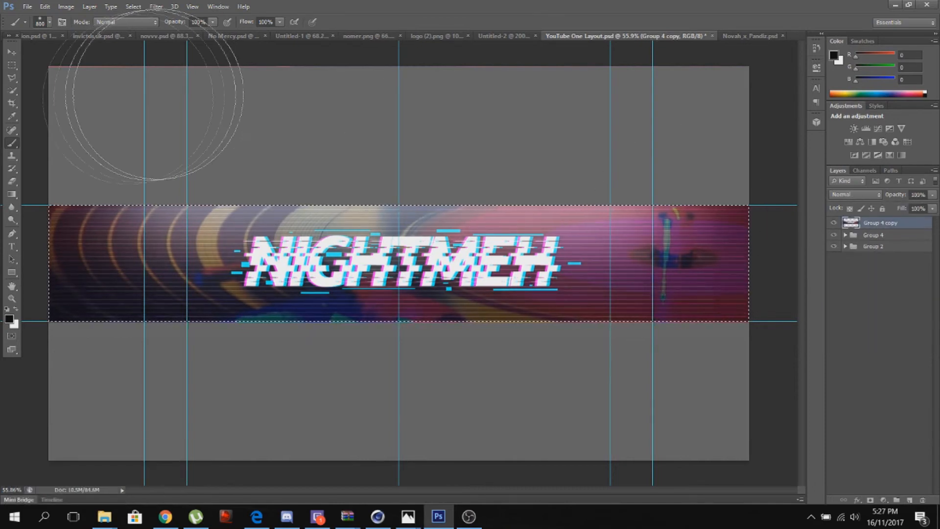
click(13, 92)
drag(220, 199, 636, 228)
key(ctrl+c)
key(ctrl+v)
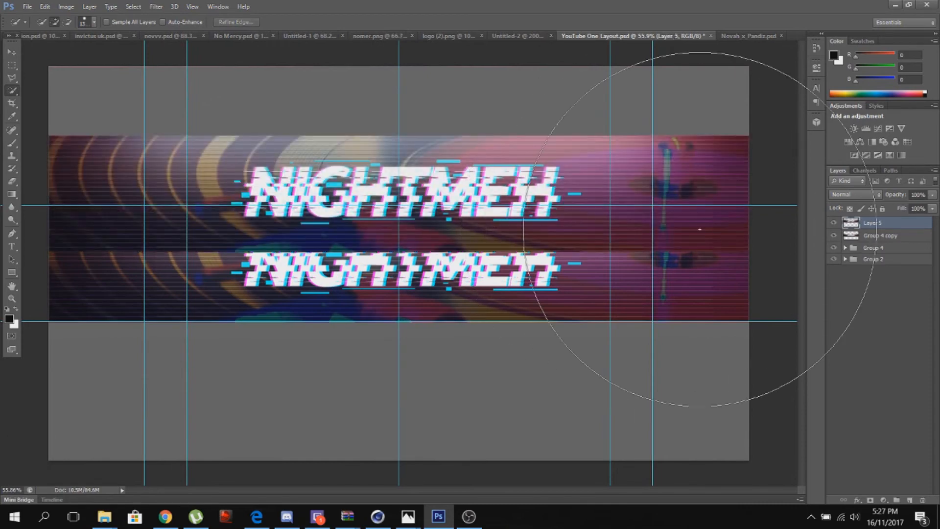
Step: Move the pasted banner down to sit exactly between the two horizontal guides
click(12, 51)
drag(292, 179, 294, 254)
key(ctrl+t)
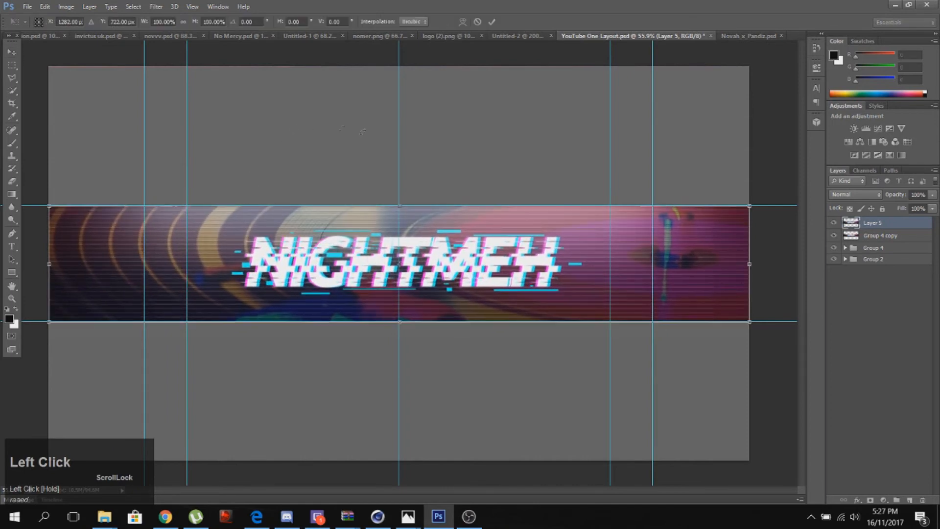
click(492, 21)
Step: Delete the merged Group 4 copy layer and undo a test move of the remaining group
click(898, 238)
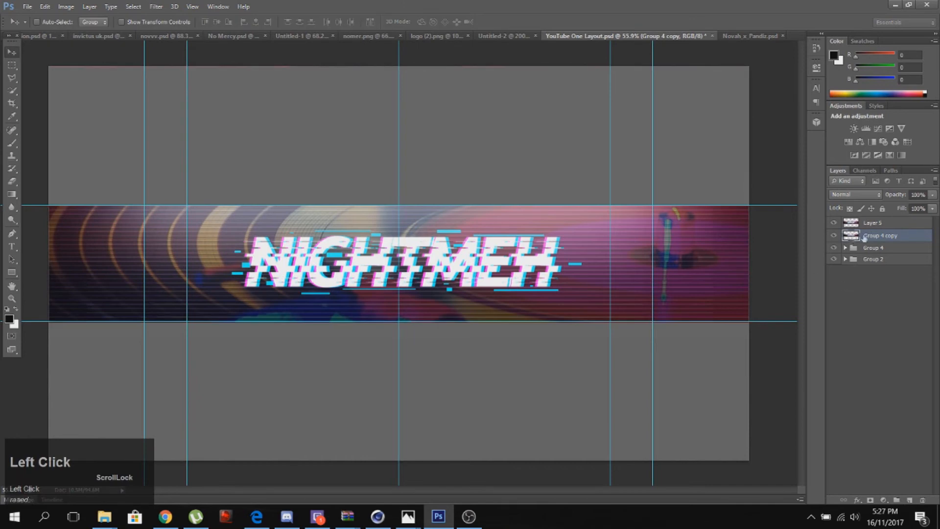
right_click(864, 238)
click(796, 150)
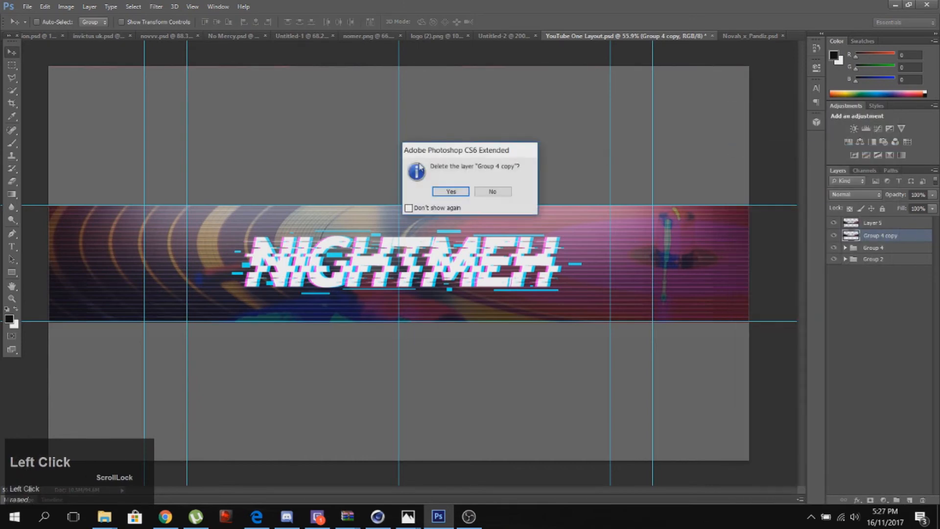
click(451, 191)
drag(472, 343, 483, 263)
key(ctrl+z)
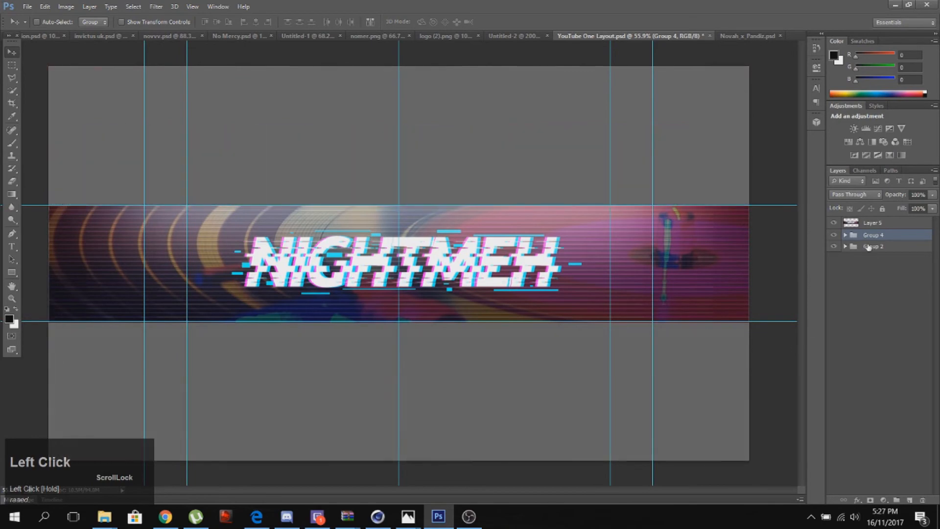
Step: Hide Group 4 and Group 2, and duplicate Layer 5
click(834, 234)
click(881, 223)
drag(577, 234, 581, 199)
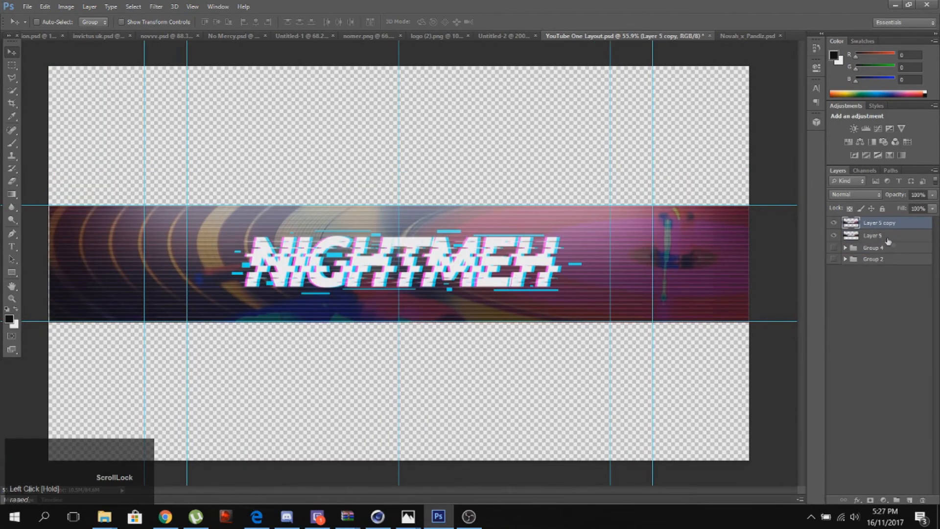
Step: Move the original Layer 5 below the central banner and scale it up to about 124% to fill the lower area
click(913, 239)
key(ctrl+t)
drag(551, 289, 548, 417)
drag(749, 334, 827, 299)
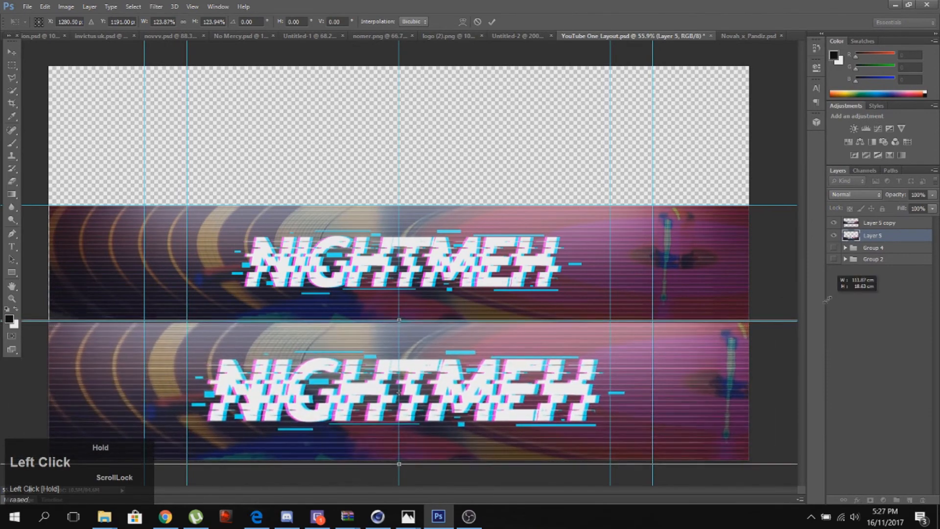
key(Return)
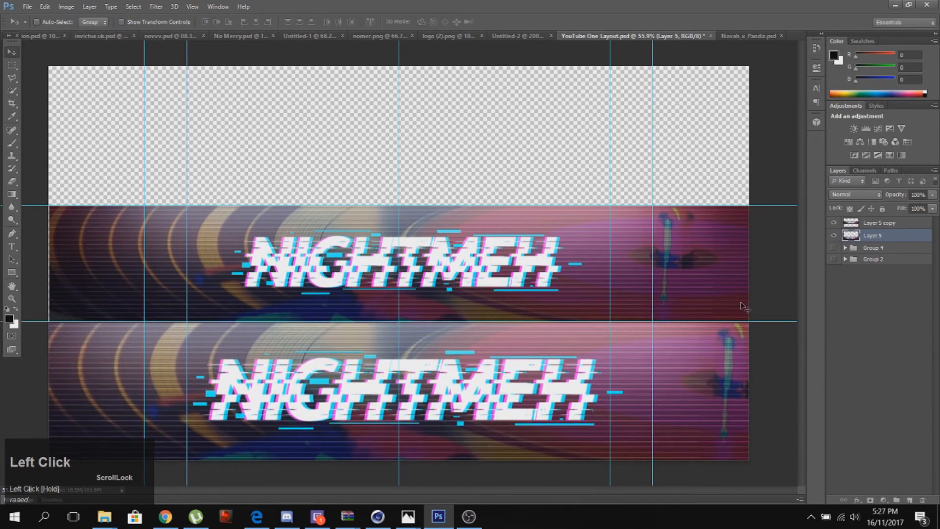
Step: Duplicate the enlarged lower banner, place the copy above the central banner, and merge it into Layer 5
key(ctrl+j)
drag(329, 417, 352, 162)
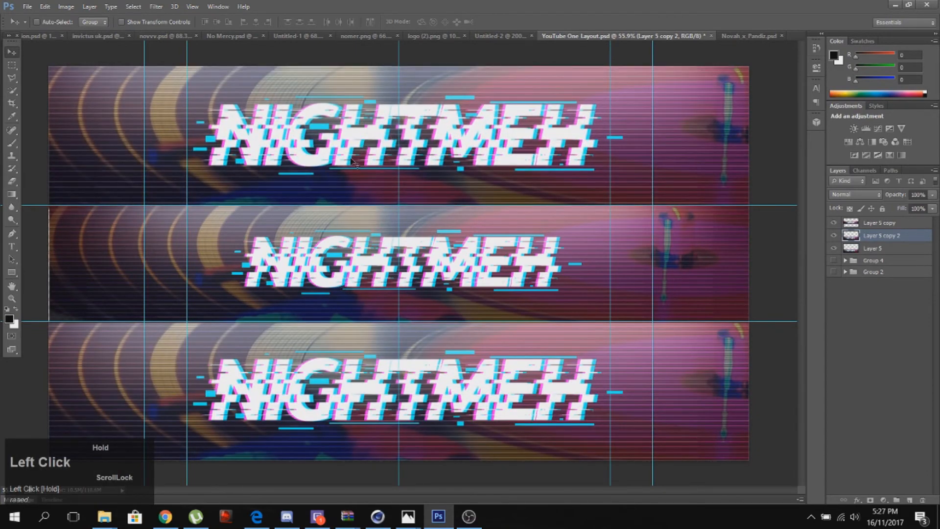
key(ctrl+e)
Step: Apply a Gaussian Blur to the enlarged banners on Layer 5 using the preset radius
click(155, 6)
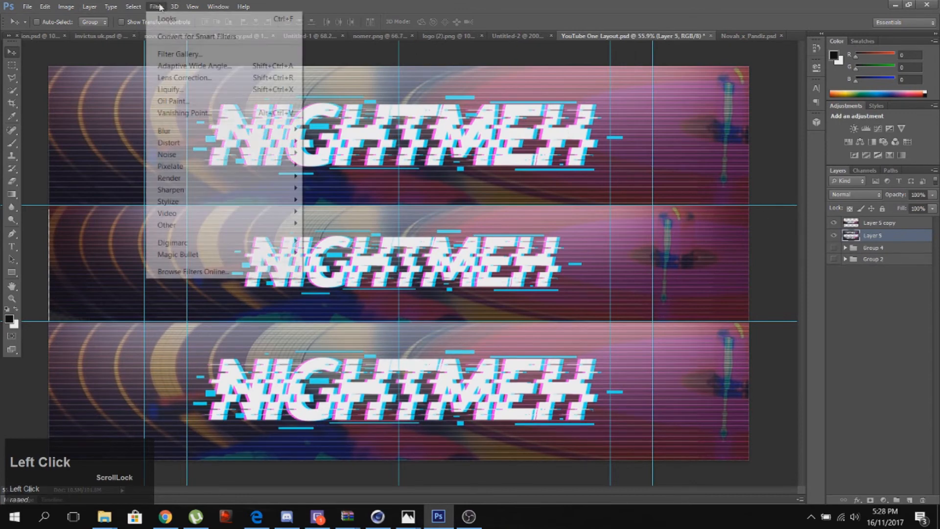
mouse_move(205, 131)
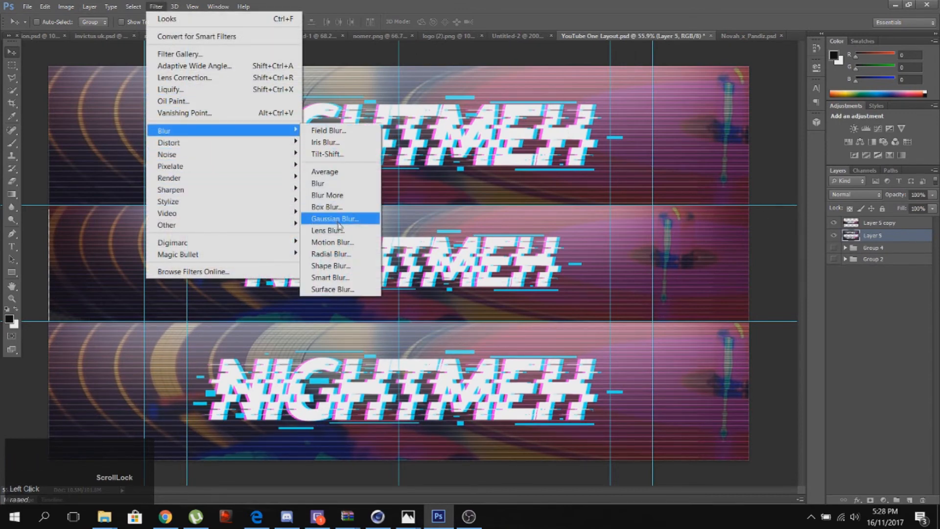
click(335, 219)
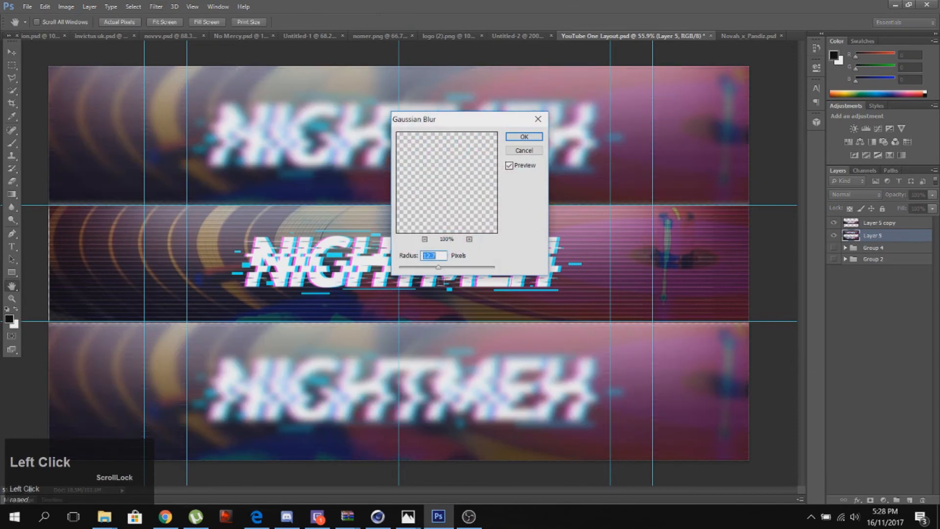
click(536, 139)
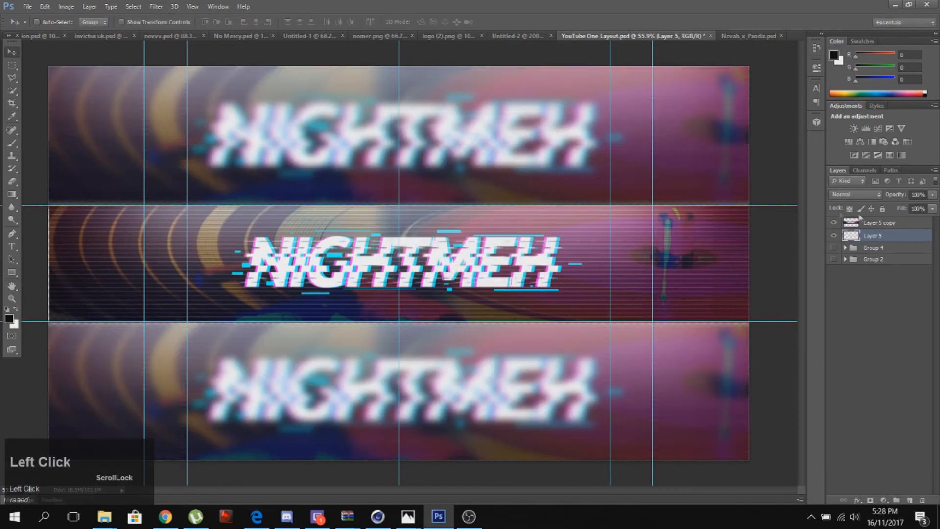
Step: Duplicate the sharp and blurred banner layers, hide one backup of each, and merge the visible pair into one layer
click(899, 223)
key(ctrl+j)
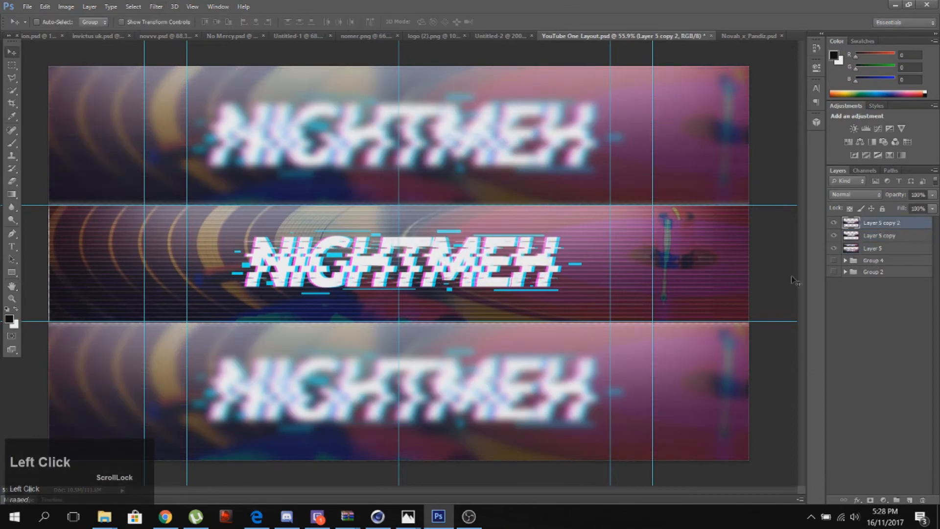
click(898, 248)
key(ctrl+j)
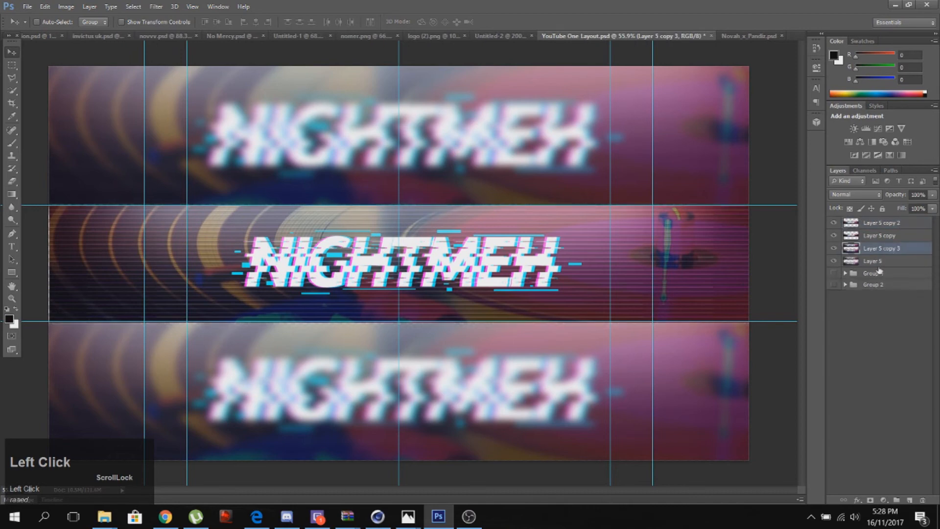
click(833, 261)
click(833, 222)
click(904, 236)
key(Delete)
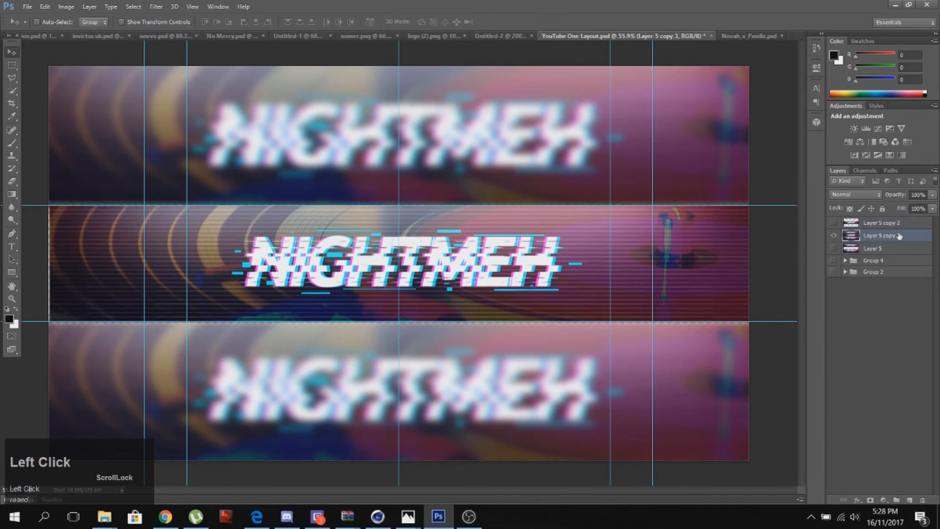
Step: Quick-select the whole merged artwork on Layer 5 copy 3, copy it to a new layer and hide the source layer
click(12, 91)
drag(176, 104, 855, 498)
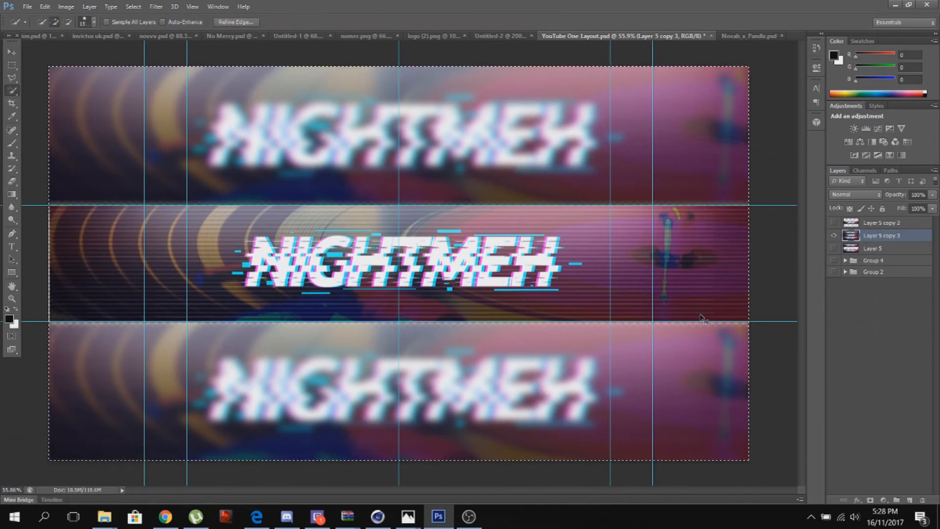
key(ctrl+j)
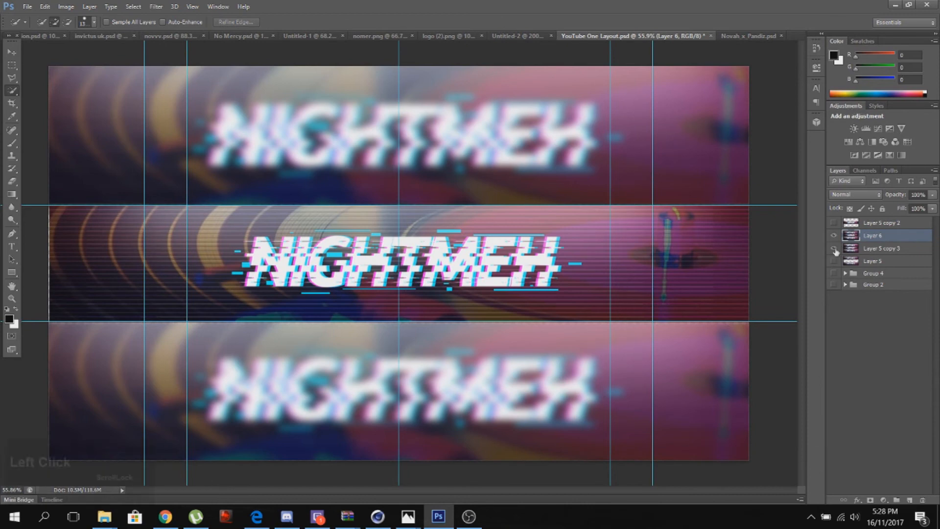
click(834, 249)
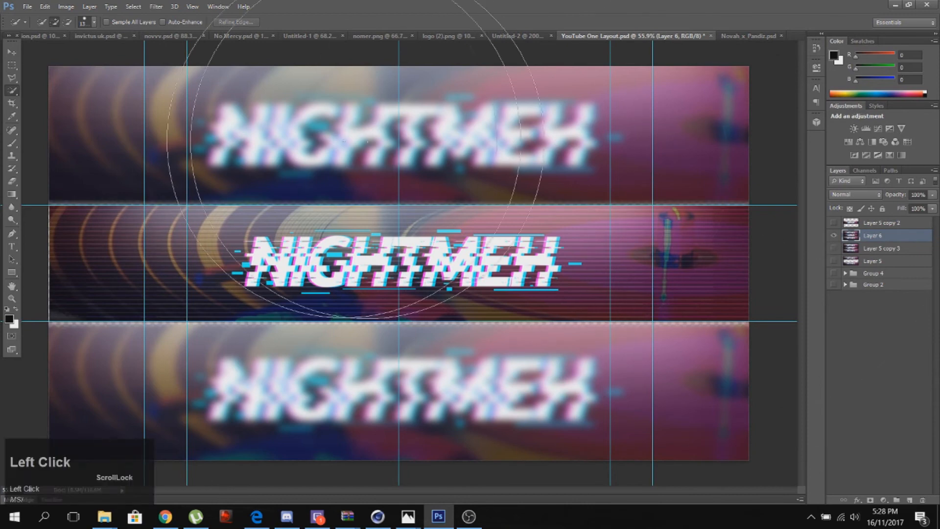
Step: Open Magic Bullet PhotoLooks on Layer 6 and set the Anamorphic Flare to size 2.55% and boost +0.80
click(150, 6)
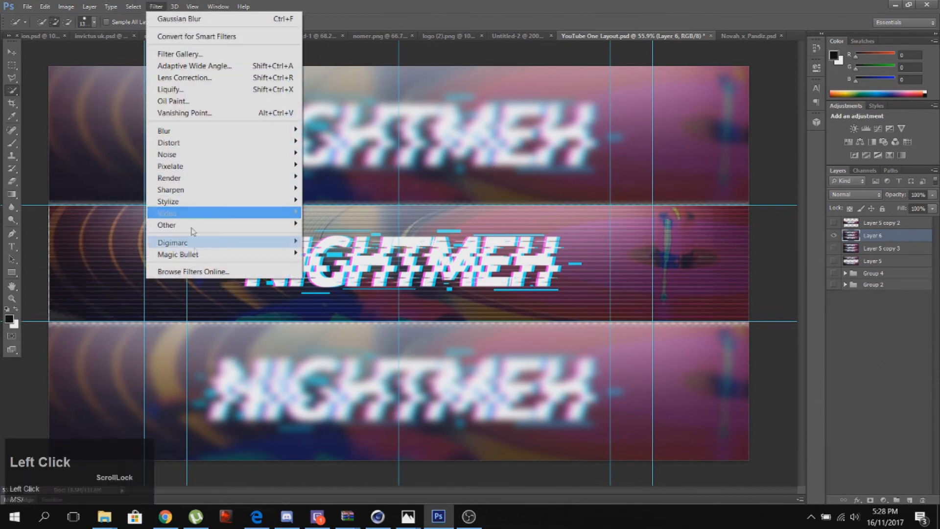
click(321, 253)
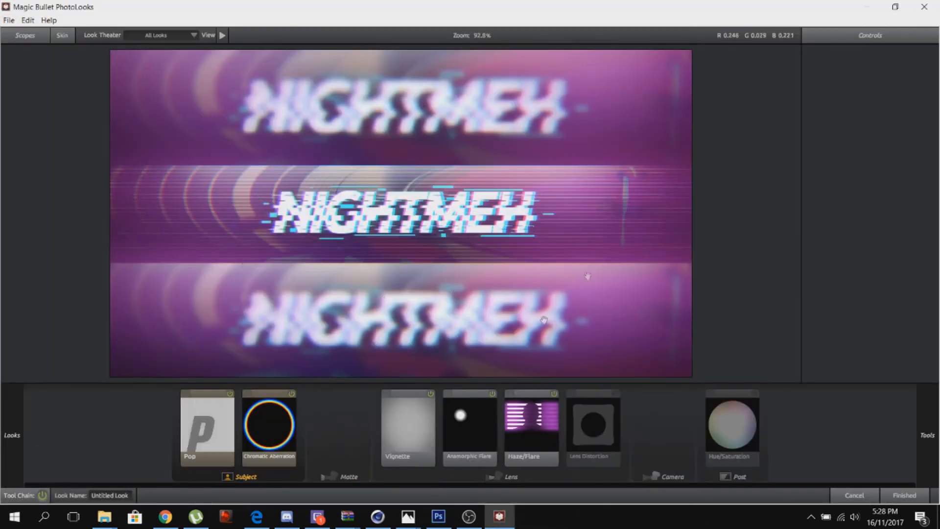
click(446, 425)
drag(905, 85, 917, 85)
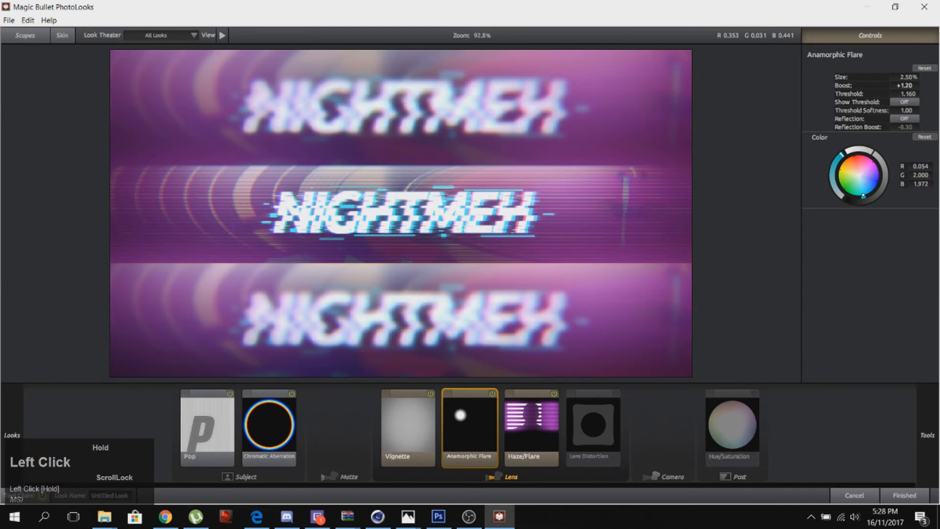
drag(905, 85, 878, 77)
drag(906, 77, 907, 77)
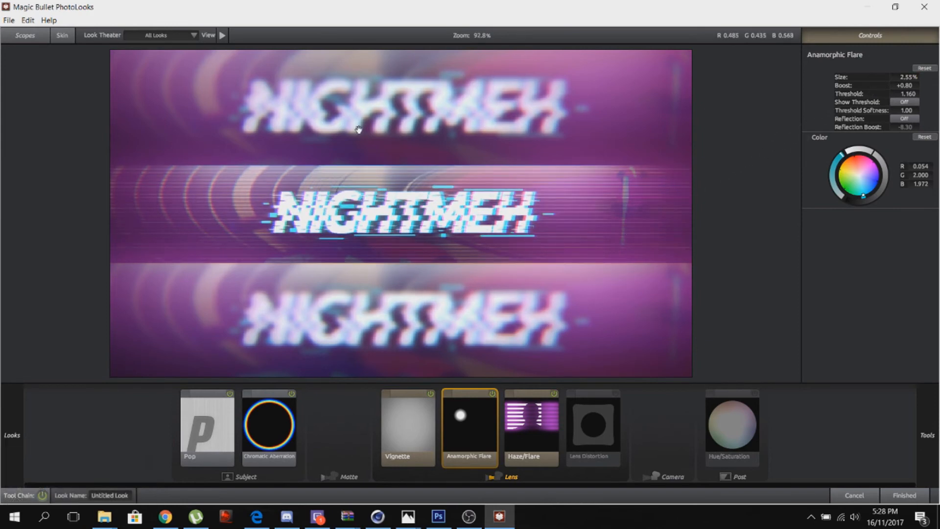
Step: Tint the Haze/Flare magenta with spillage 44%, softness 51%, reach 48%, exposure +1.20 and reflection exposure +0.70, and adjust its matte box
click(557, 427)
drag(878, 185, 864, 206)
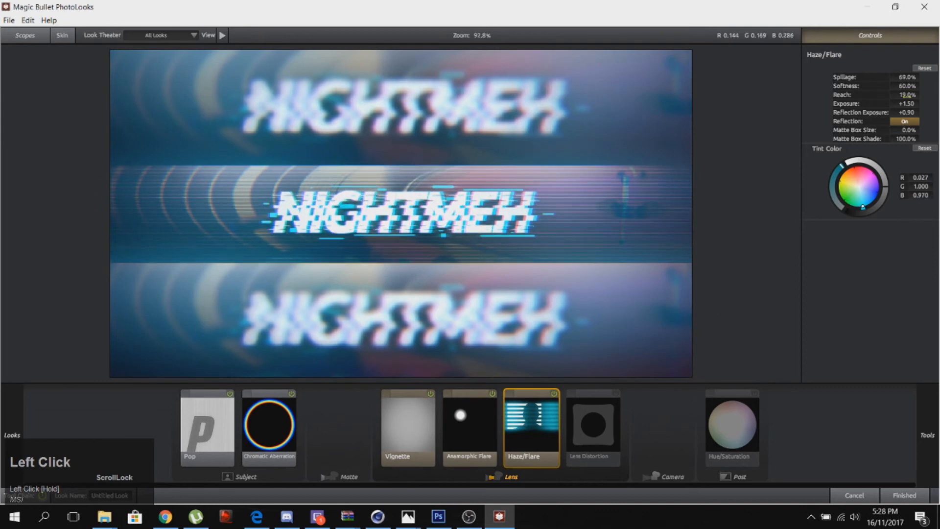
mouse_move(907, 77)
mouse_down()
mouse_move(891, 77)
mouse_move(896, 95)
mouse_move(919, 79)
mouse_up()
drag(855, 191, 877, 168)
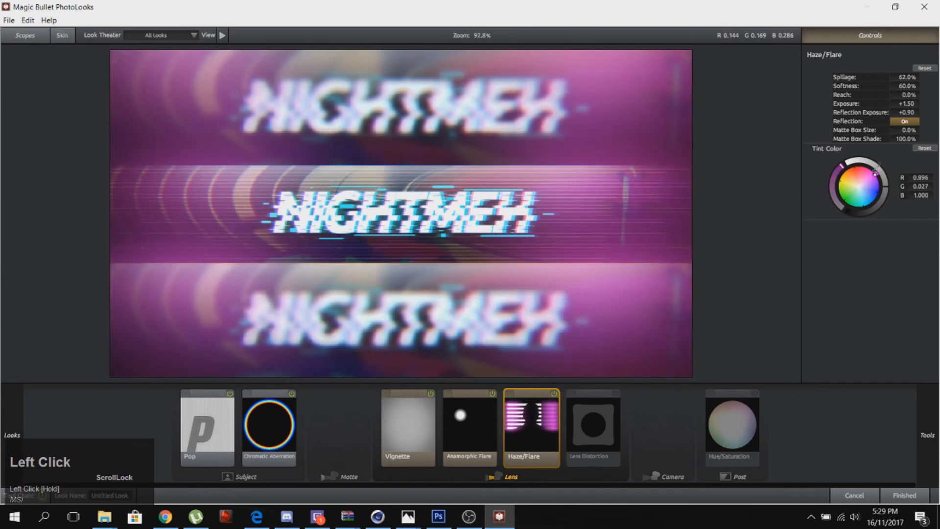
mouse_move(907, 95)
mouse_down()
mouse_move(887, 85)
mouse_move(907, 77)
mouse_move(892, 77)
mouse_move(918, 85)
mouse_move(906, 104)
mouse_move(890, 103)
mouse_move(906, 112)
mouse_up()
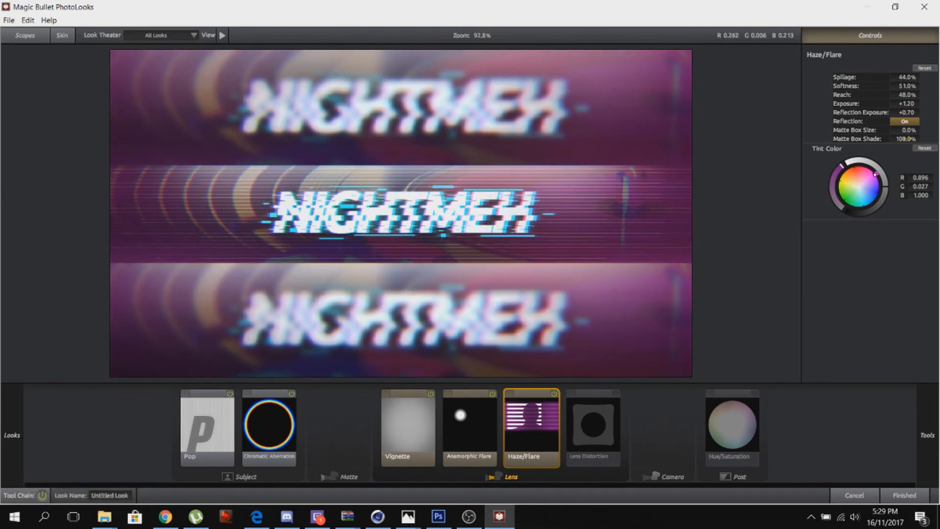
mouse_move(907, 130)
mouse_down()
mouse_move(918, 130)
mouse_move(893, 139)
mouse_move(908, 139)
mouse_up()
Step: Set Chromatic Aberration to Red/Cyan +2.600 and Blue/Yellow -2.820, adjust Green/Magenta, and apply the finished look to Layer 6
click(286, 401)
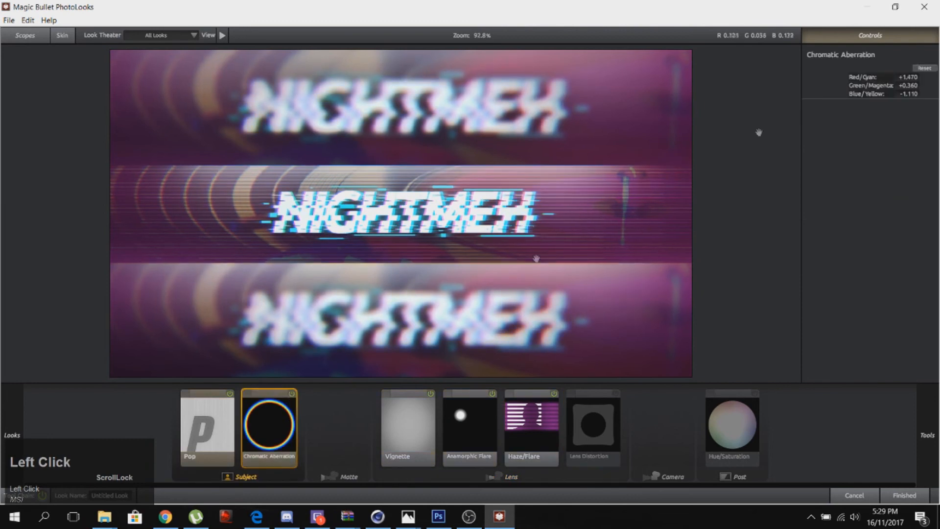
mouse_move(908, 77)
mouse_down()
mouse_move(934, 77)
mouse_move(899, 77)
mouse_move(907, 94)
mouse_move(879, 94)
mouse_move(904, 93)
mouse_up()
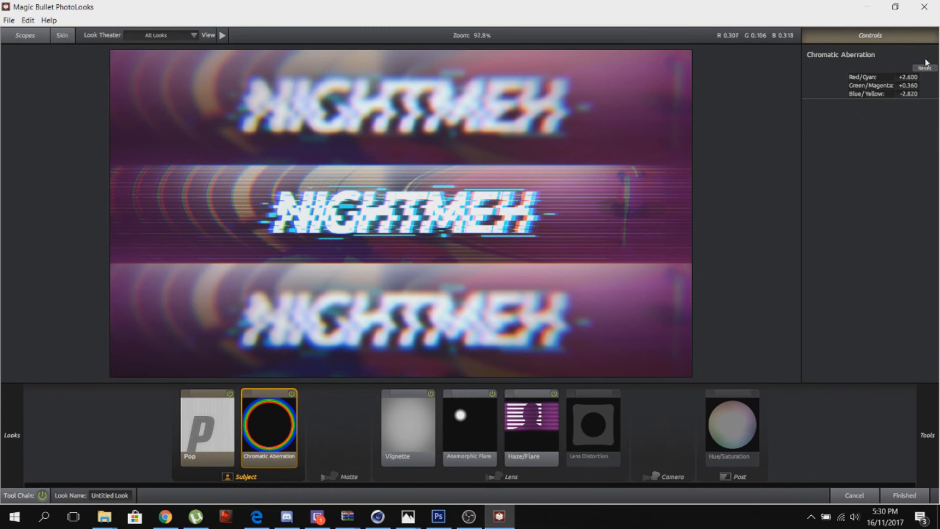
mouse_move(910, 85)
mouse_down()
mouse_move(881, 86)
mouse_move(914, 86)
mouse_up()
click(884, 491)
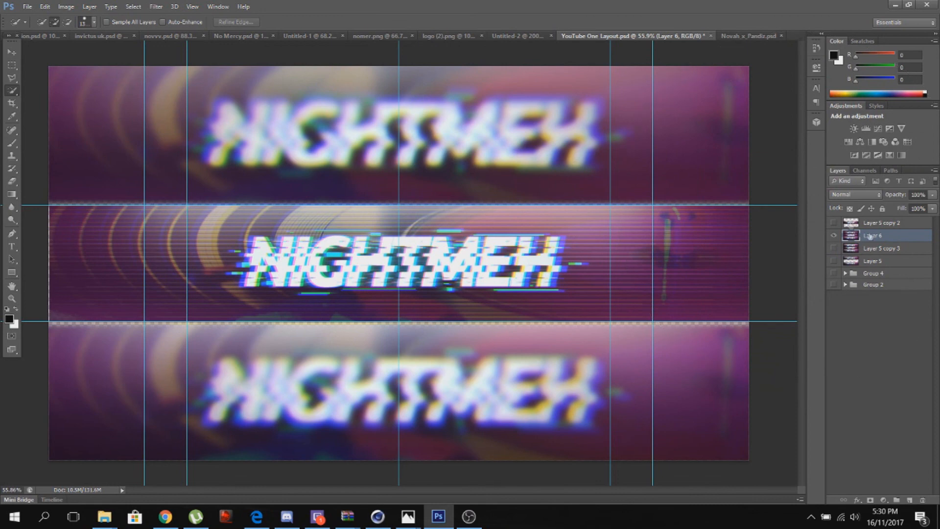
Step: Show Layer 5 copy 3 and Layer 5 beneath the effects layer, and make Layer 6 the active layer
click(893, 248)
click(835, 250)
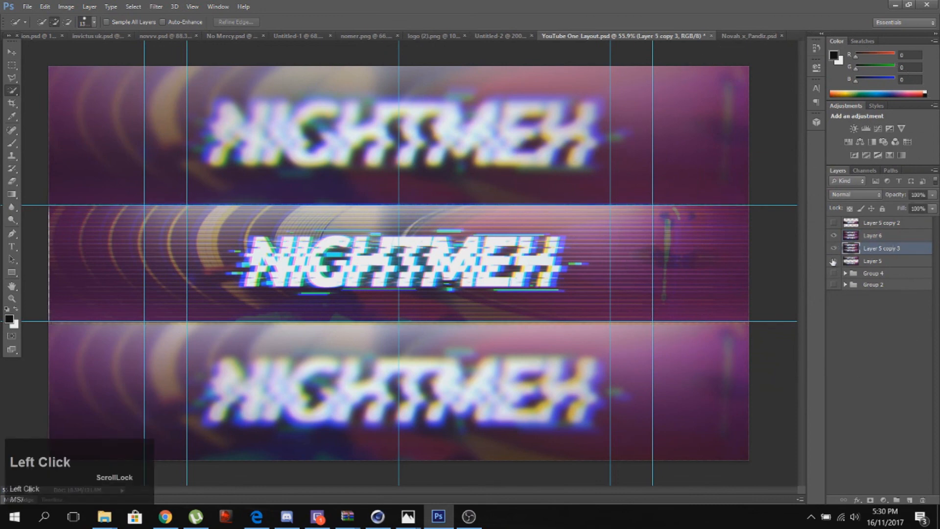
click(870, 236)
Step: Marquee-select the middle banner strip between the horizontal guides and invert the selection to cover the blurred strips above and below
click(12, 65)
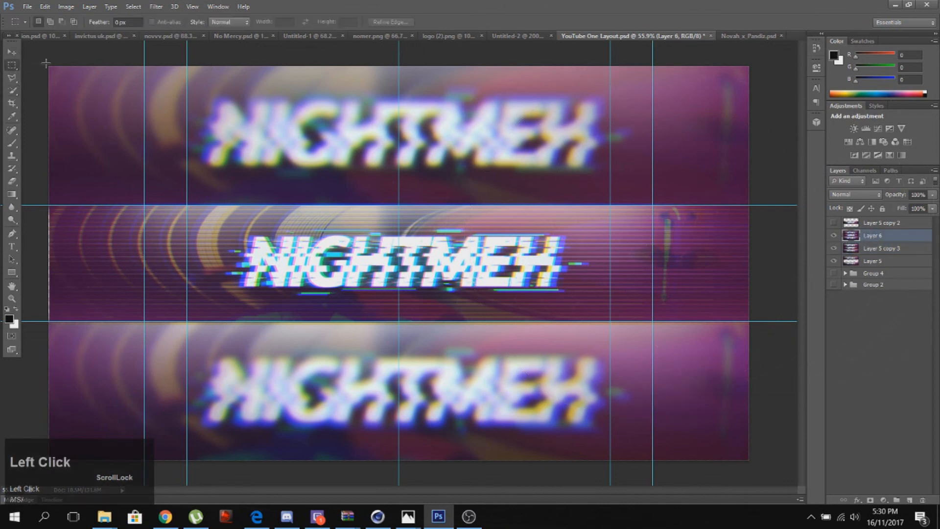
drag(50, 64, 63, 165)
drag(48, 204, 783, 304)
right_click(782, 303)
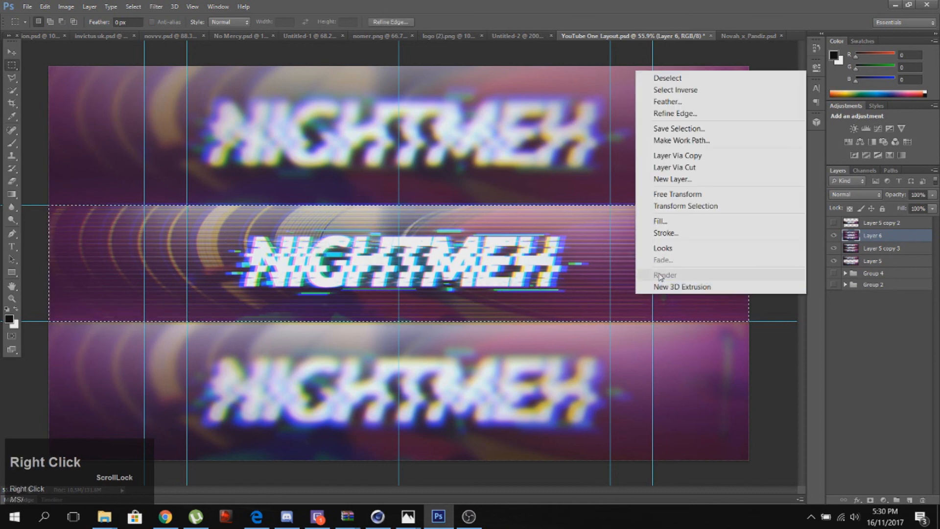
click(675, 90)
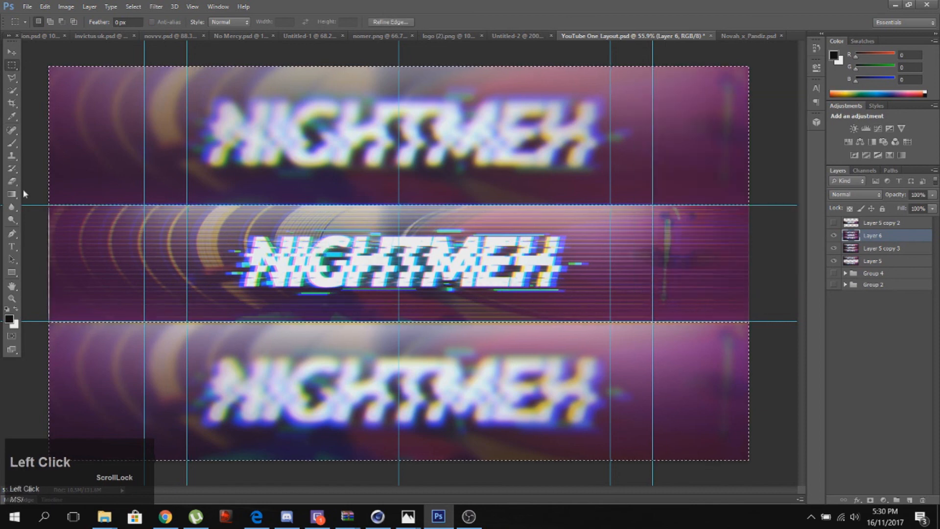
Step: Erase Layer 6 within the selected upper and lower blurred strips using a large eraser brush, and deselect
click(13, 181)
mouse_move(191, 154)
mouse_down()
mouse_move(470, 139)
mouse_move(619, 470)
mouse_move(391, 449)
mouse_up()
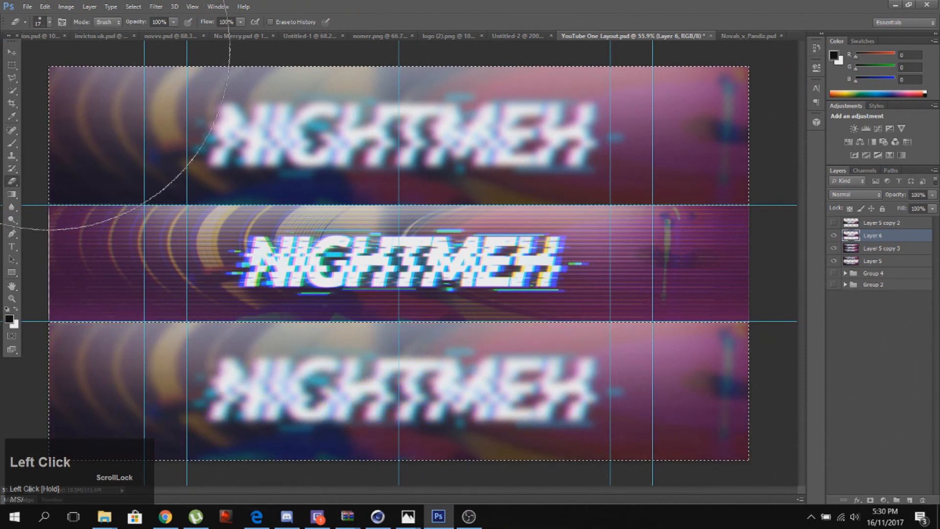
click(12, 65)
click(118, 124)
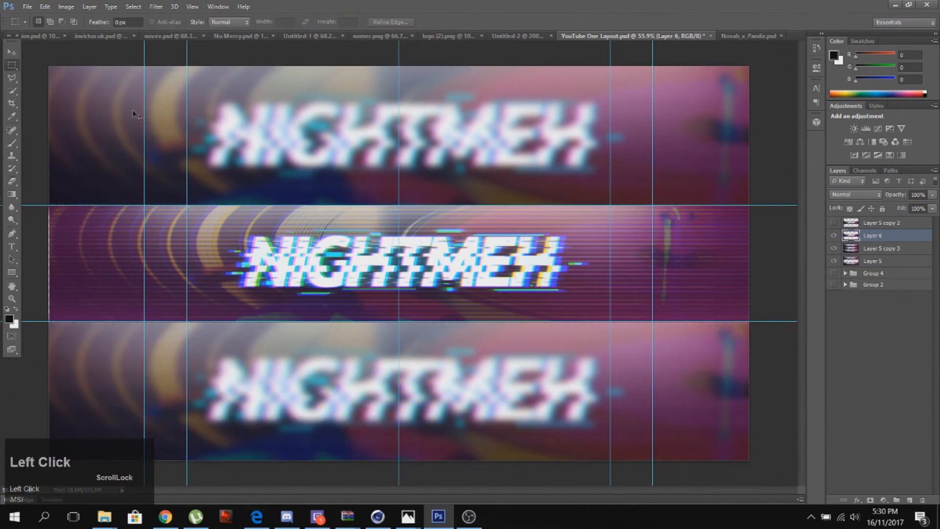